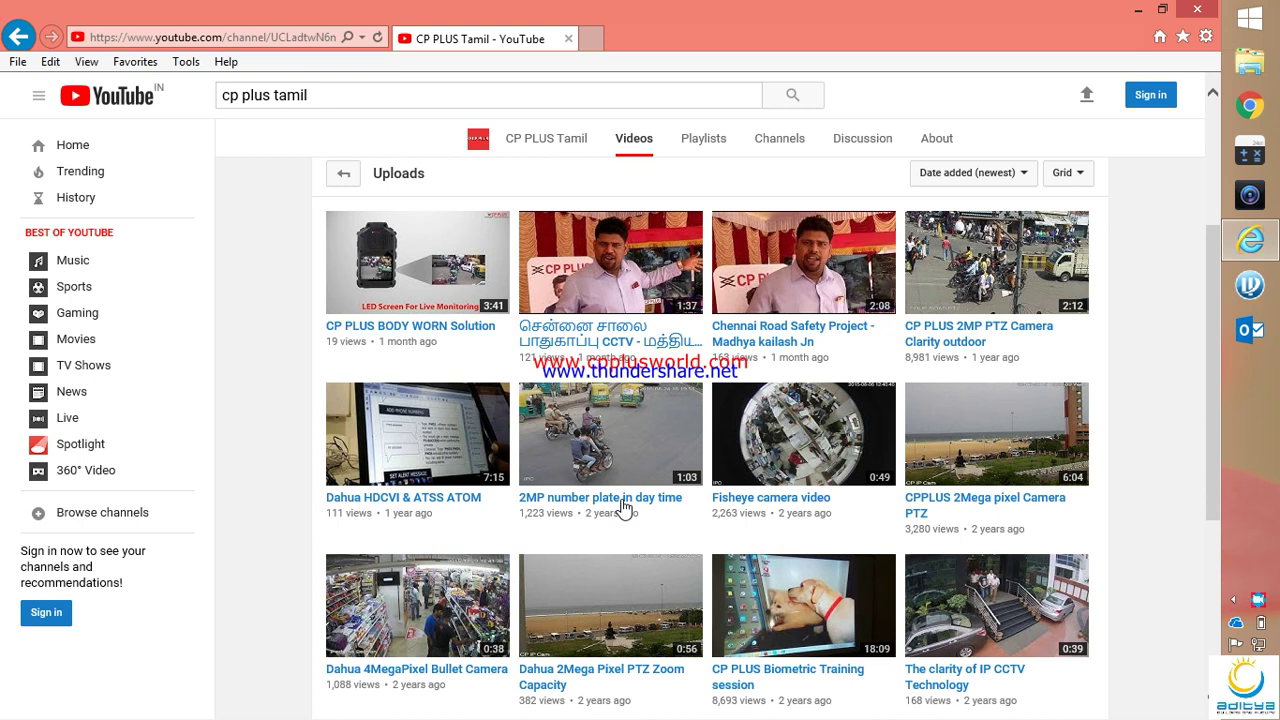
In CP Plus Config Tool, pick camera 192.168.0.222 from the 19 devices and open its web login page maximized
click(1250, 288)
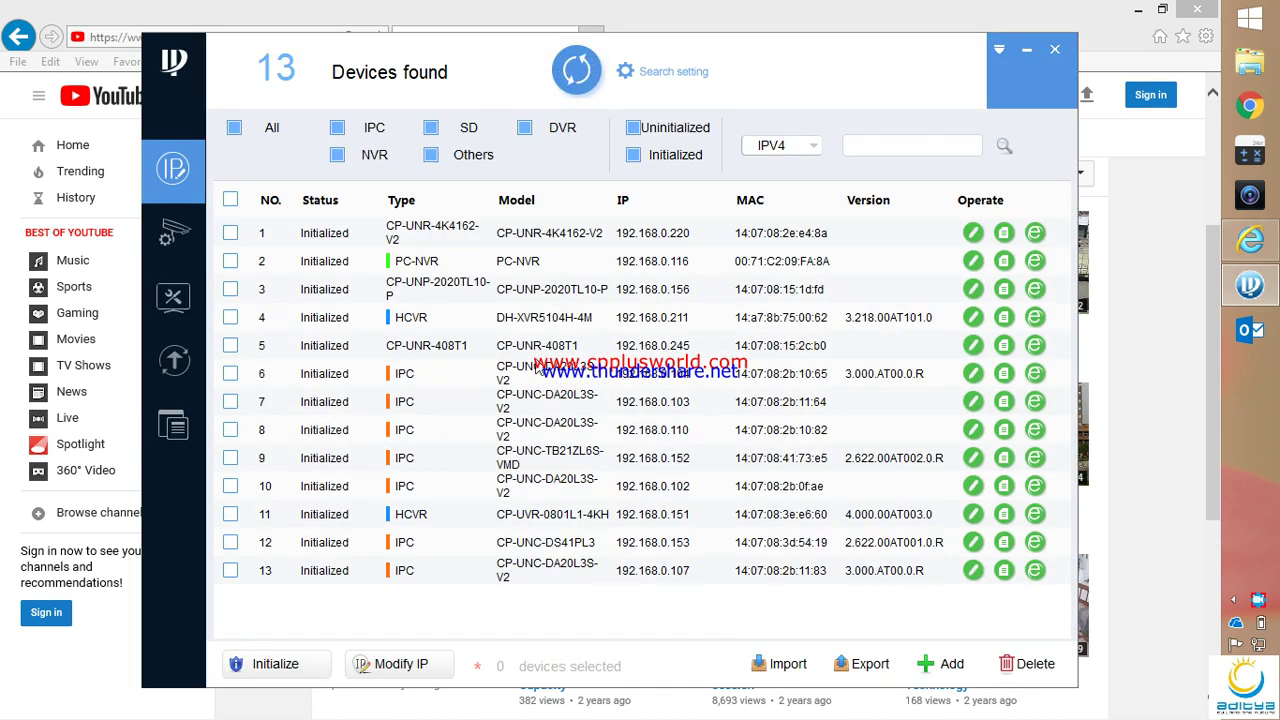
scroll(624, 540, down, 3)
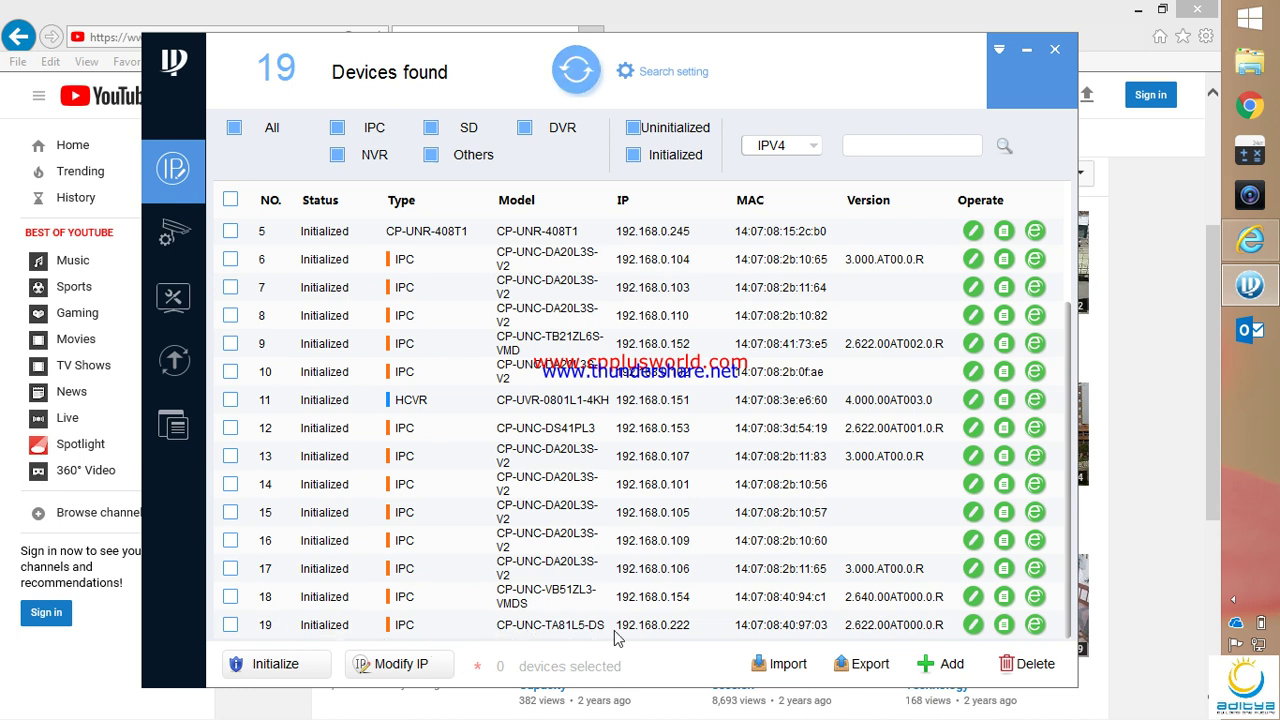
click(231, 625)
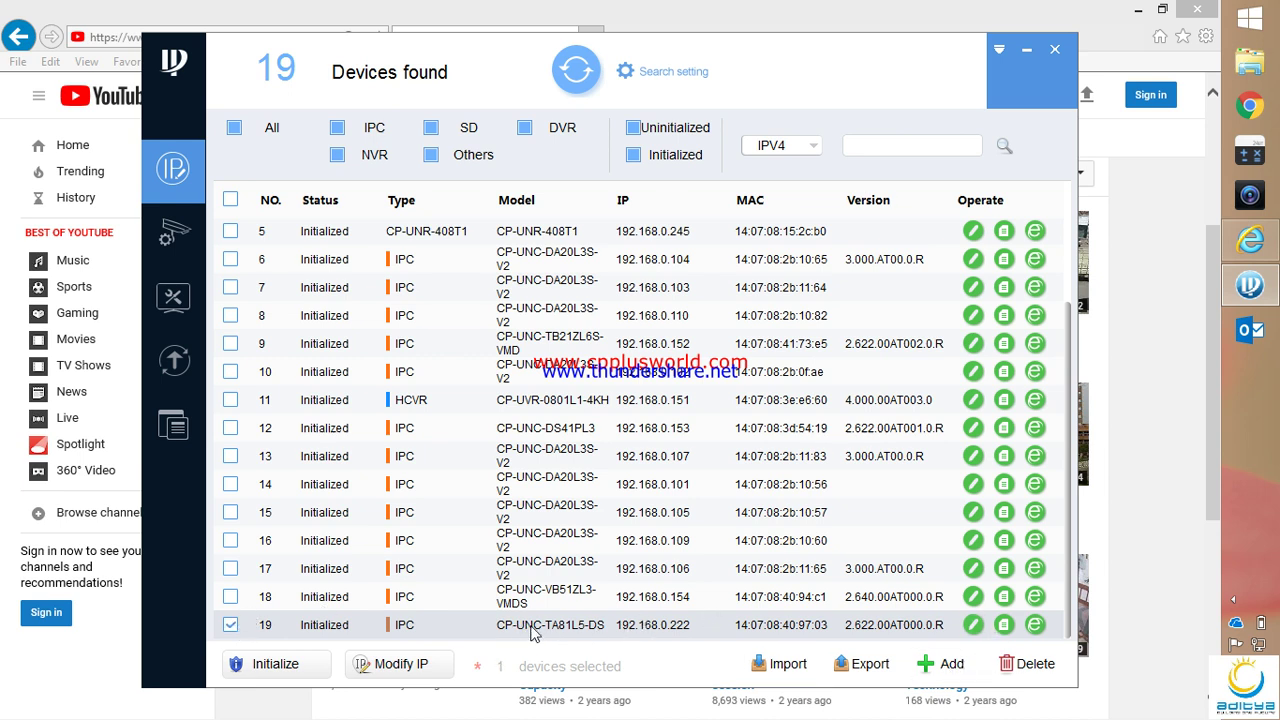
click(1036, 625)
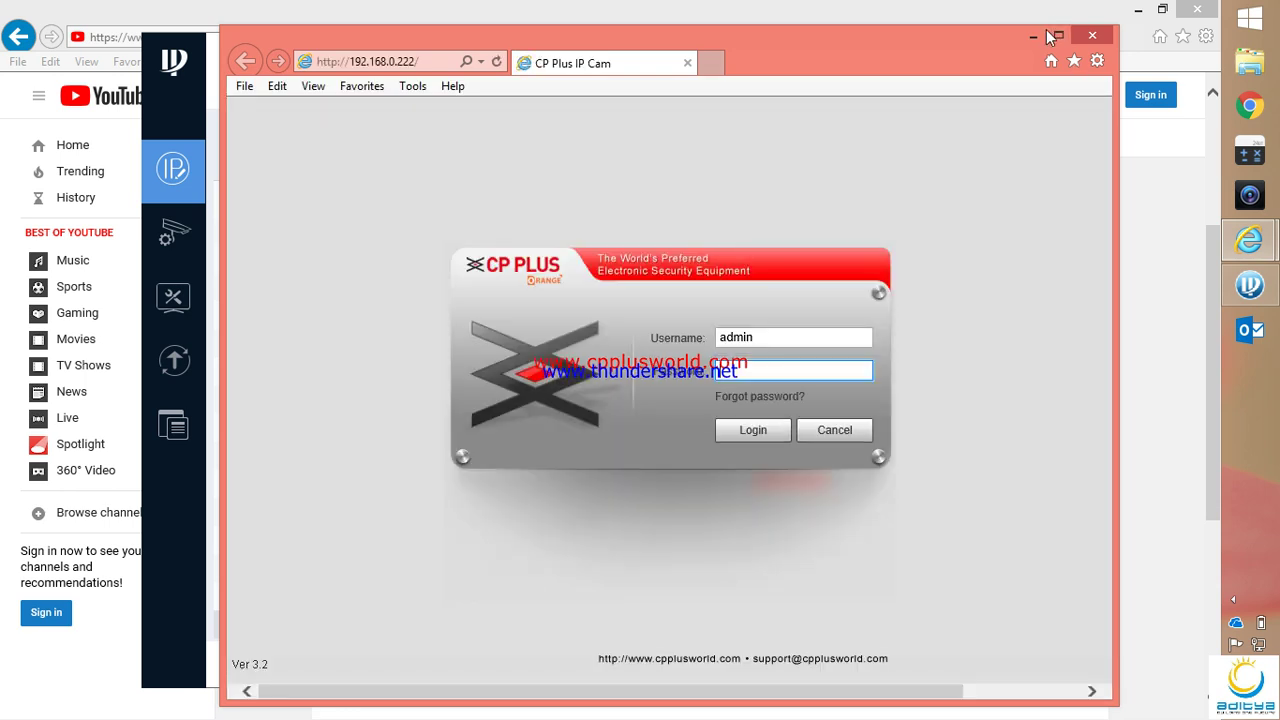
click(1058, 35)
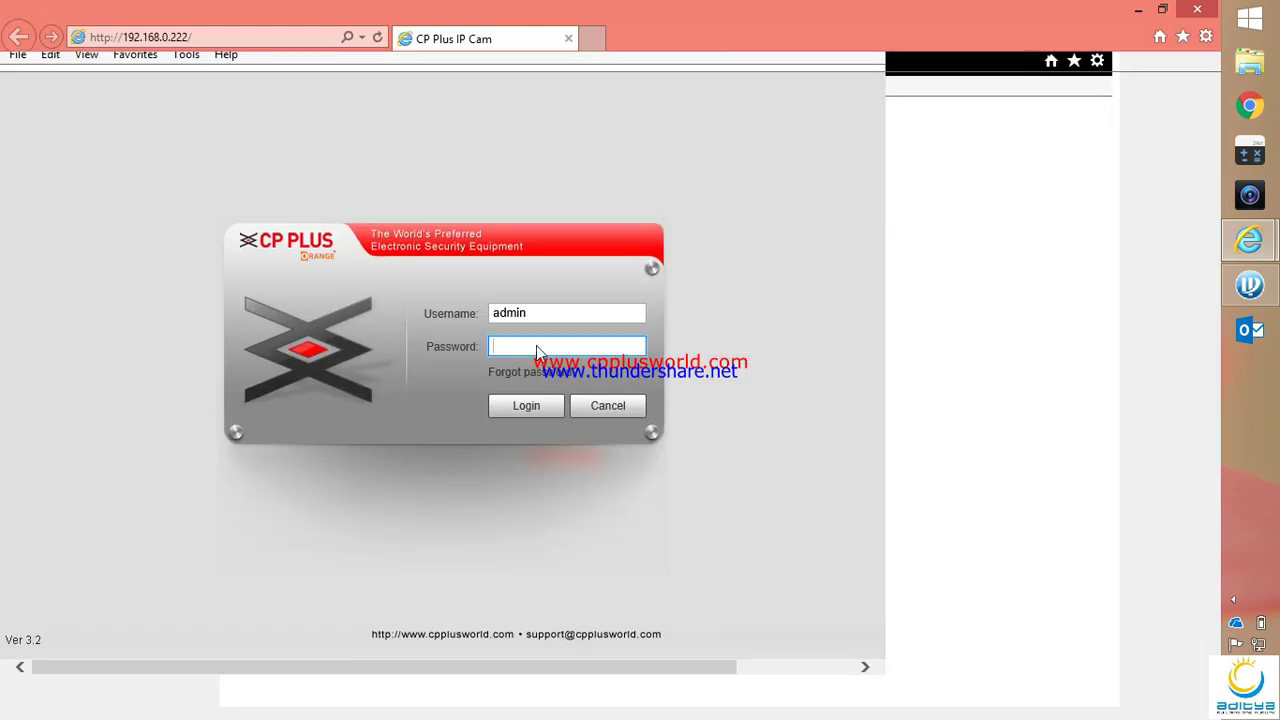
Log in as admin with the camera password to reach the 3840×2160 live view
text(admi)
key(BackSpace)
key(BackSpace)
key(BackSpace)
key(BackSpace)
text(admin)
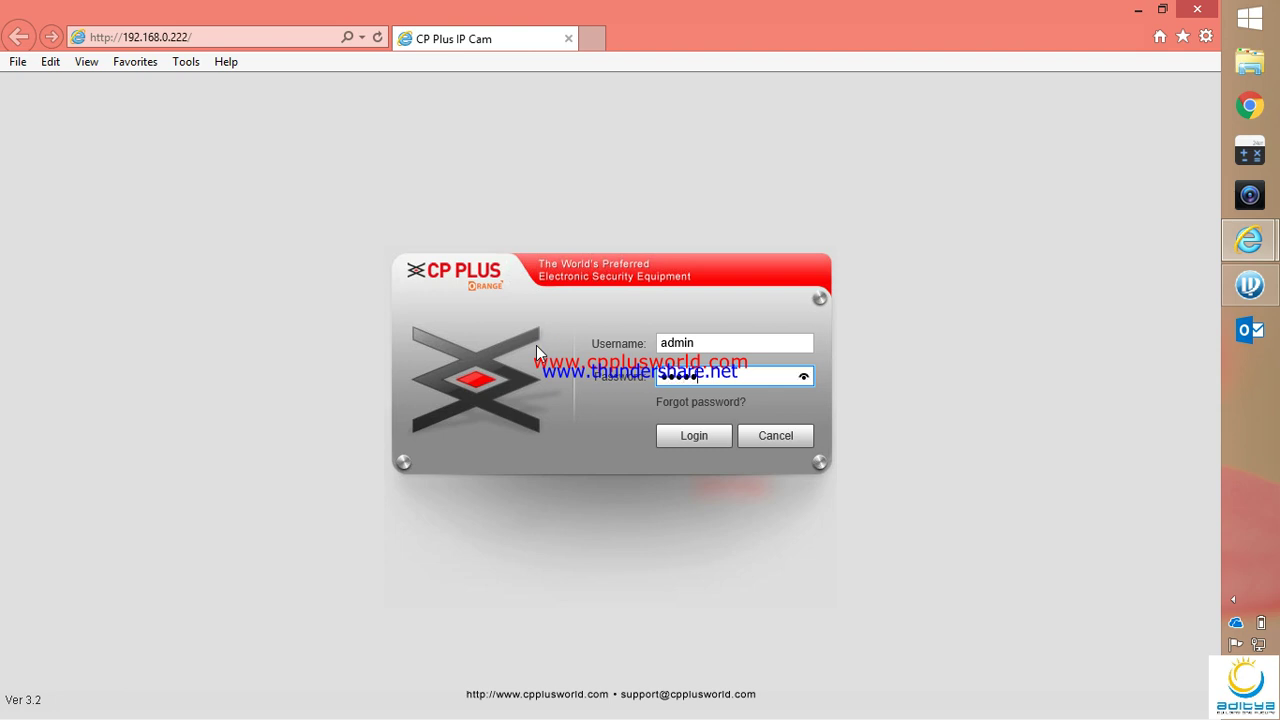
text(123)
click(688, 437)
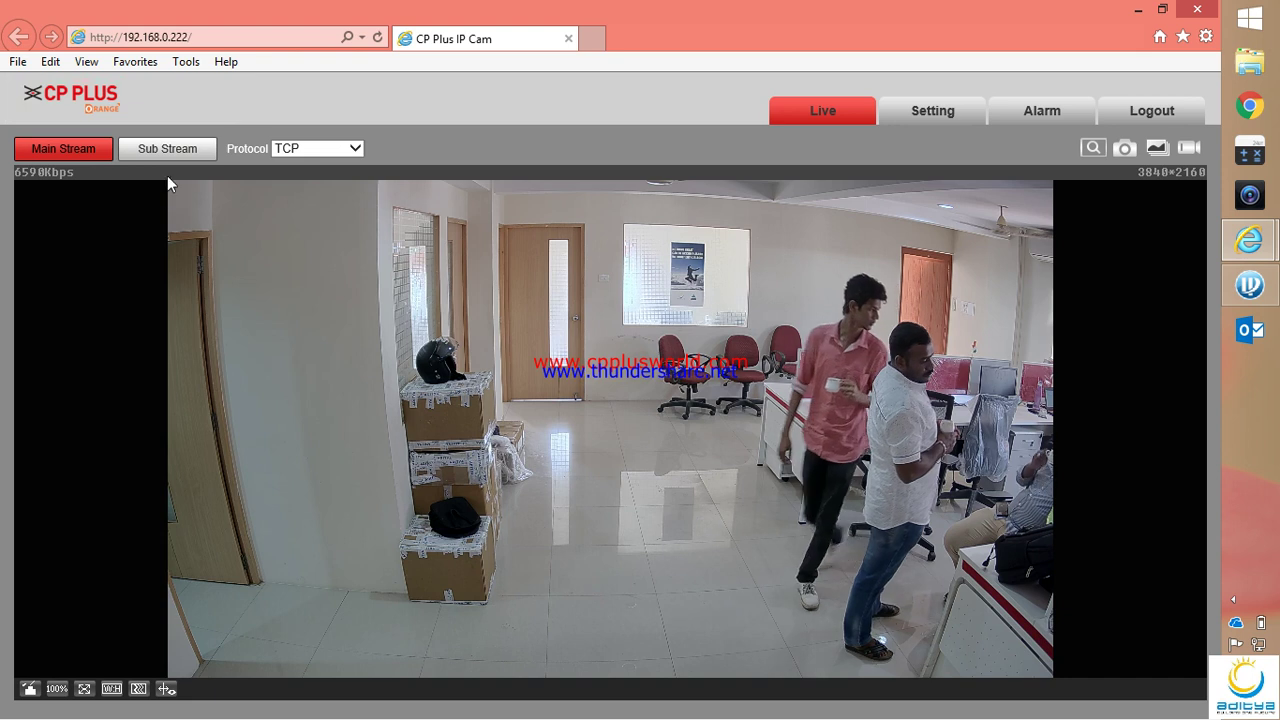
Go through Setting > Network, past TCP/IP and InstaOn Cloud, to the SMTP(Email) page
click(925, 122)
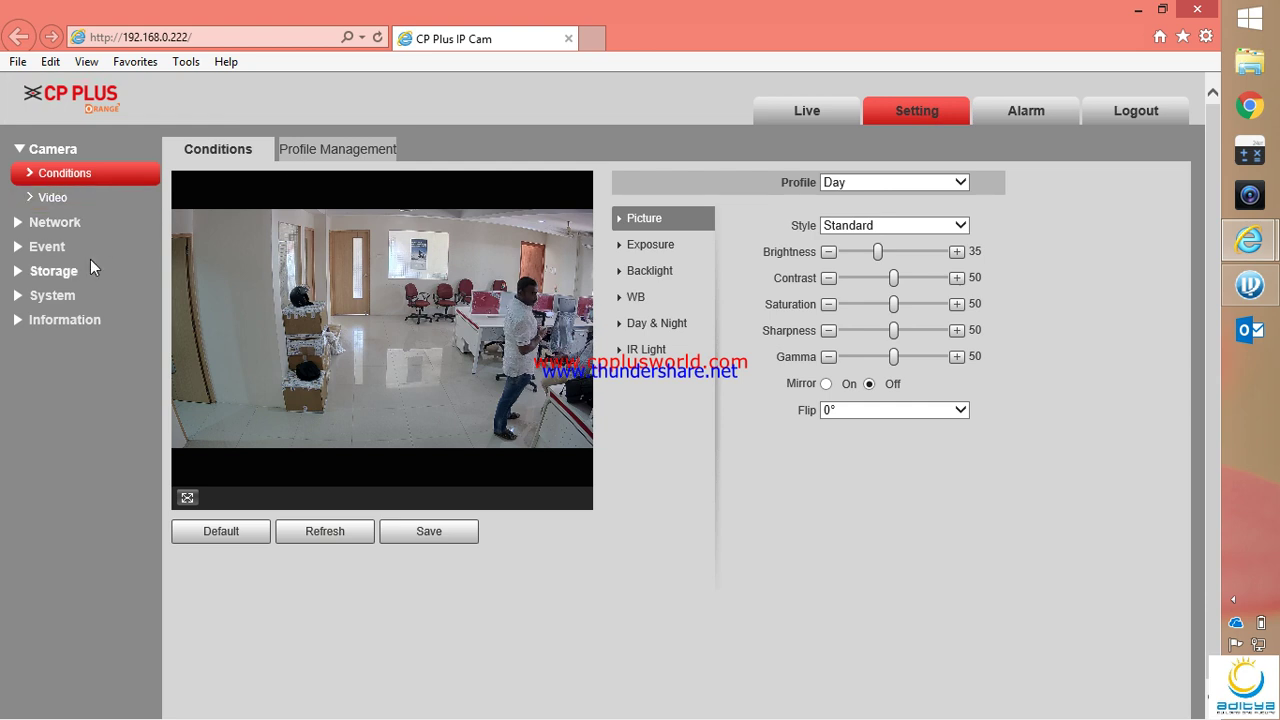
click(52, 222)
click(64, 200)
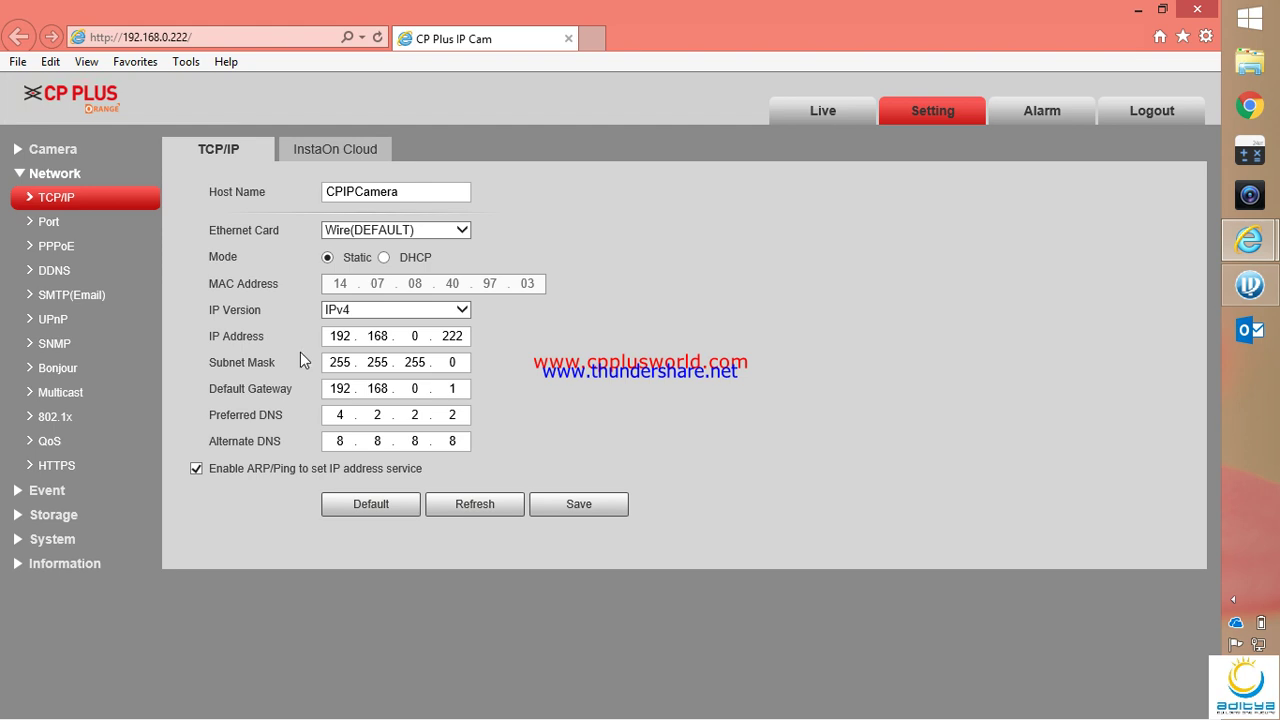
click(348, 158)
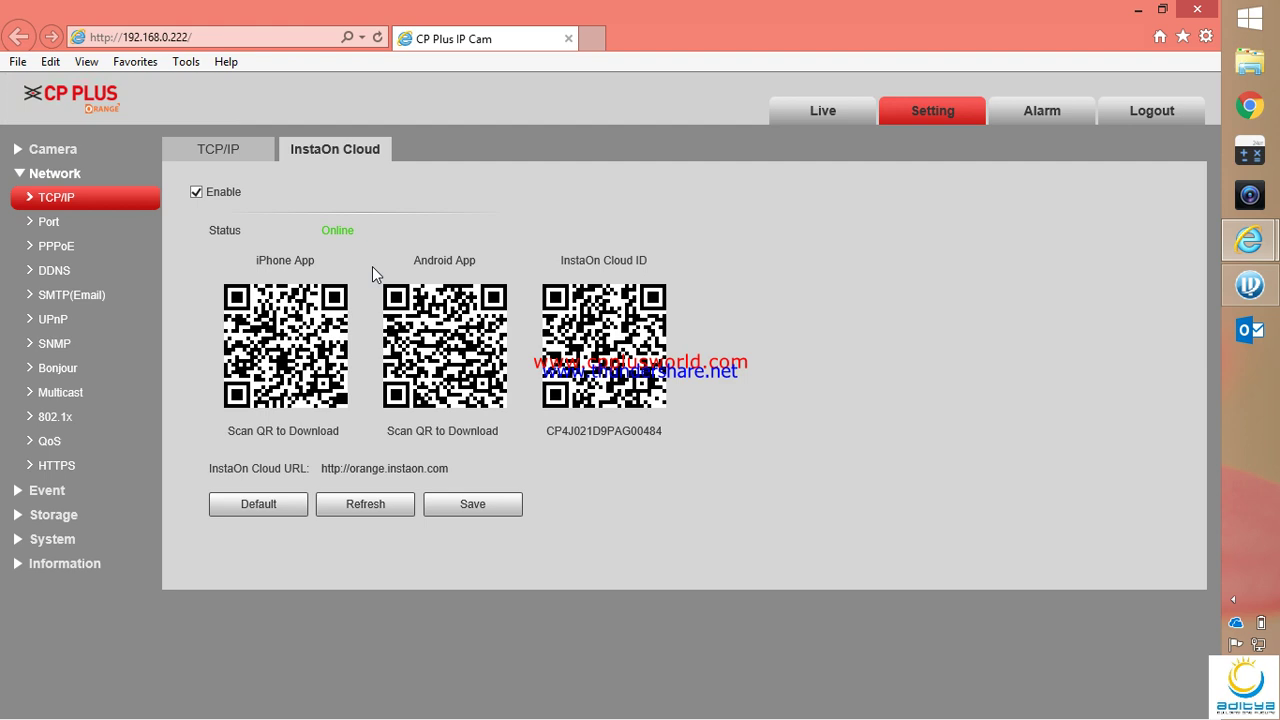
click(78, 300)
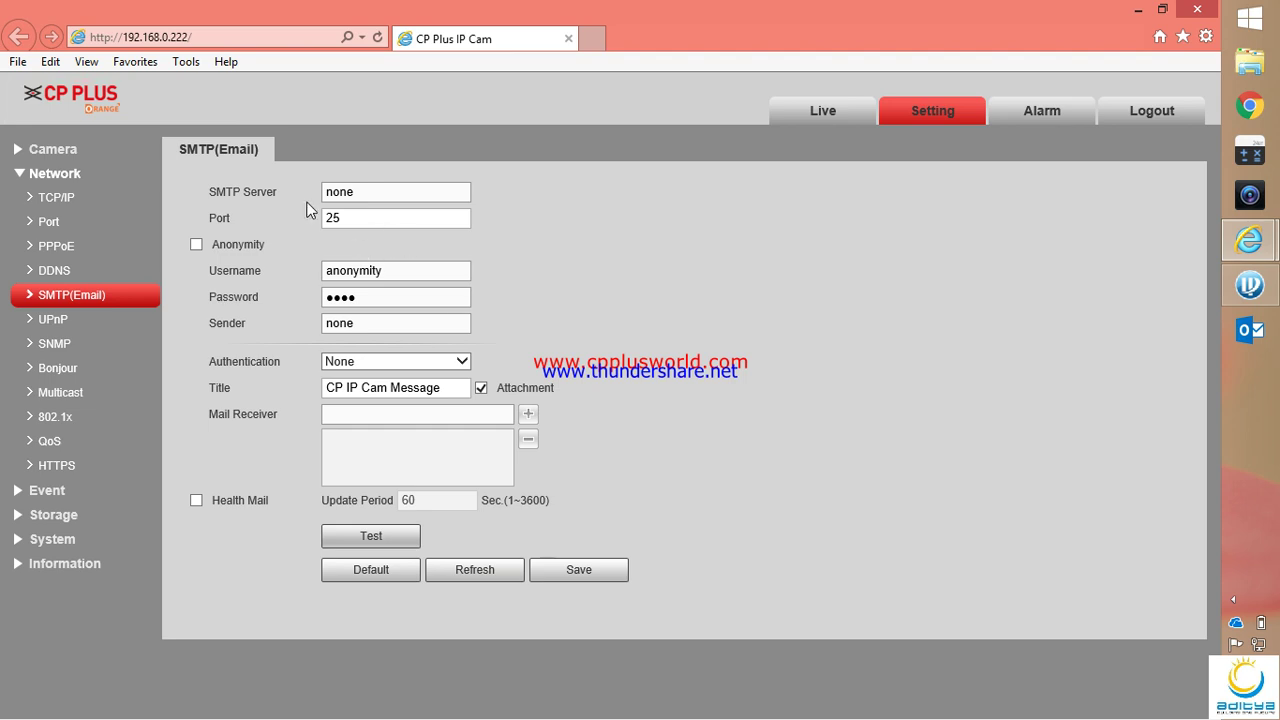
Set the SMTP server to smtp.gmail.com and enter the Gmail username and account password
drag(400, 197, 331, 195)
text(smtp)
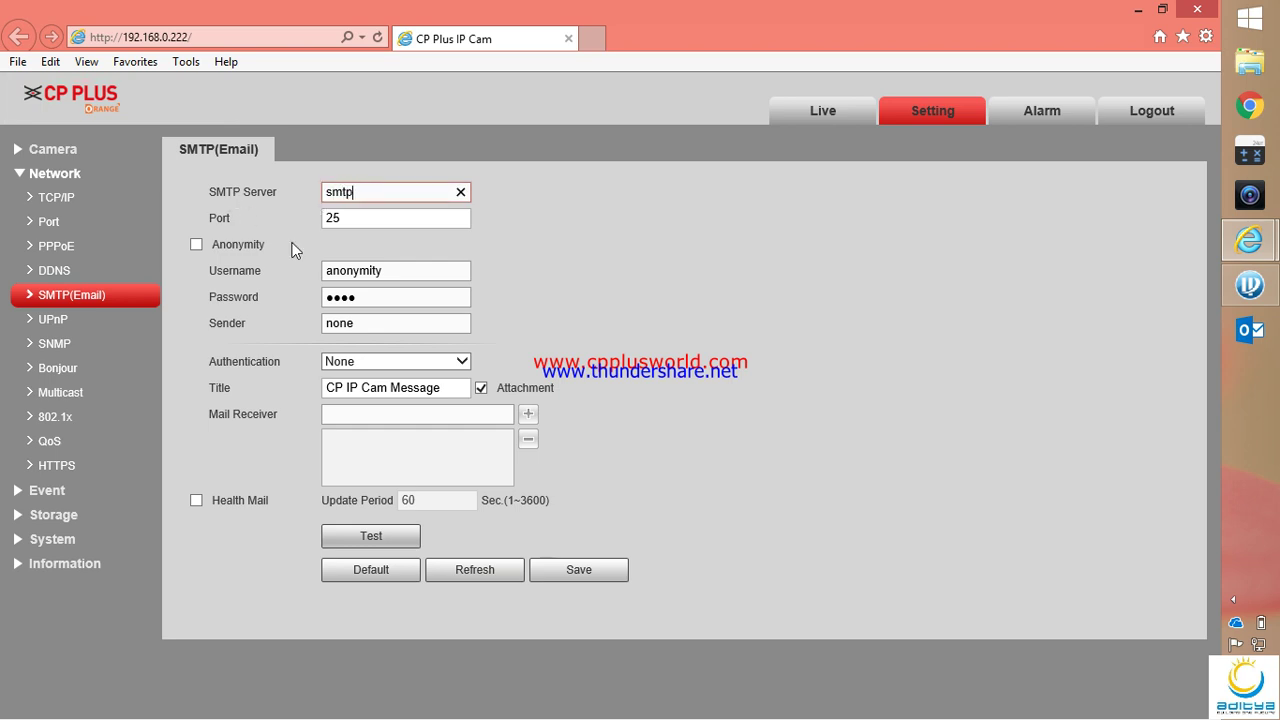
text(.gmail.com)
double_click(403, 271)
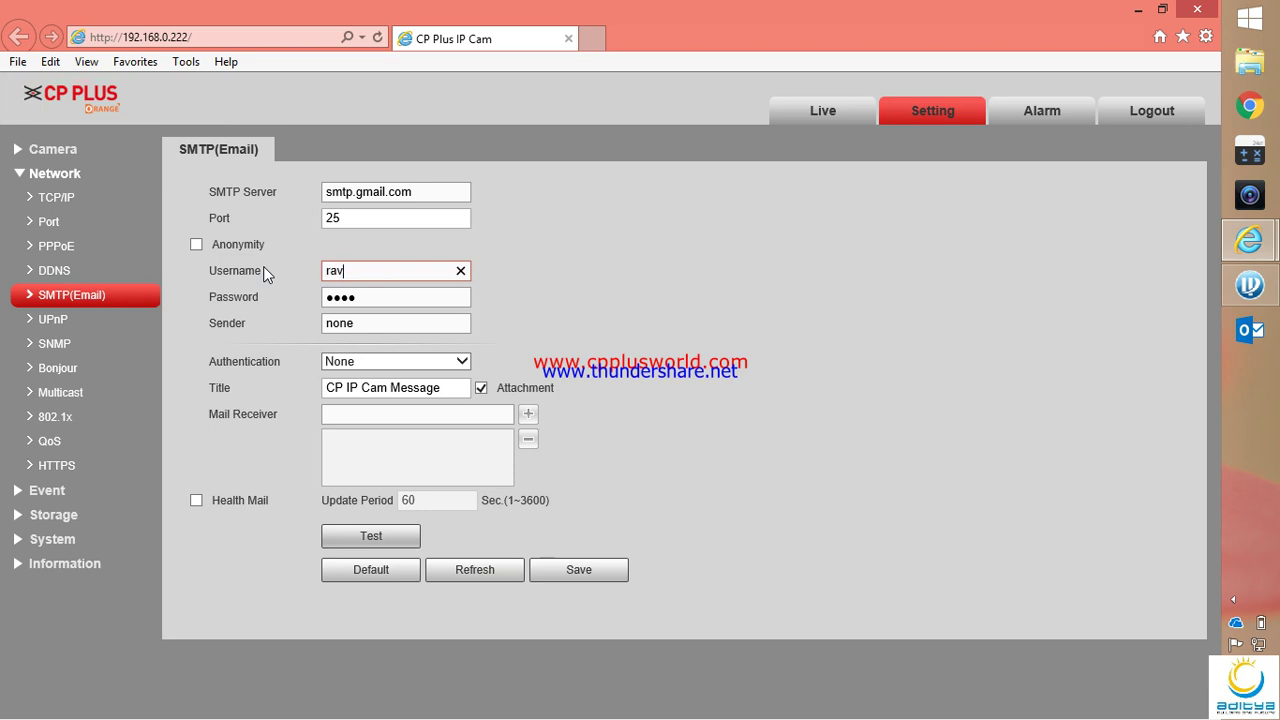
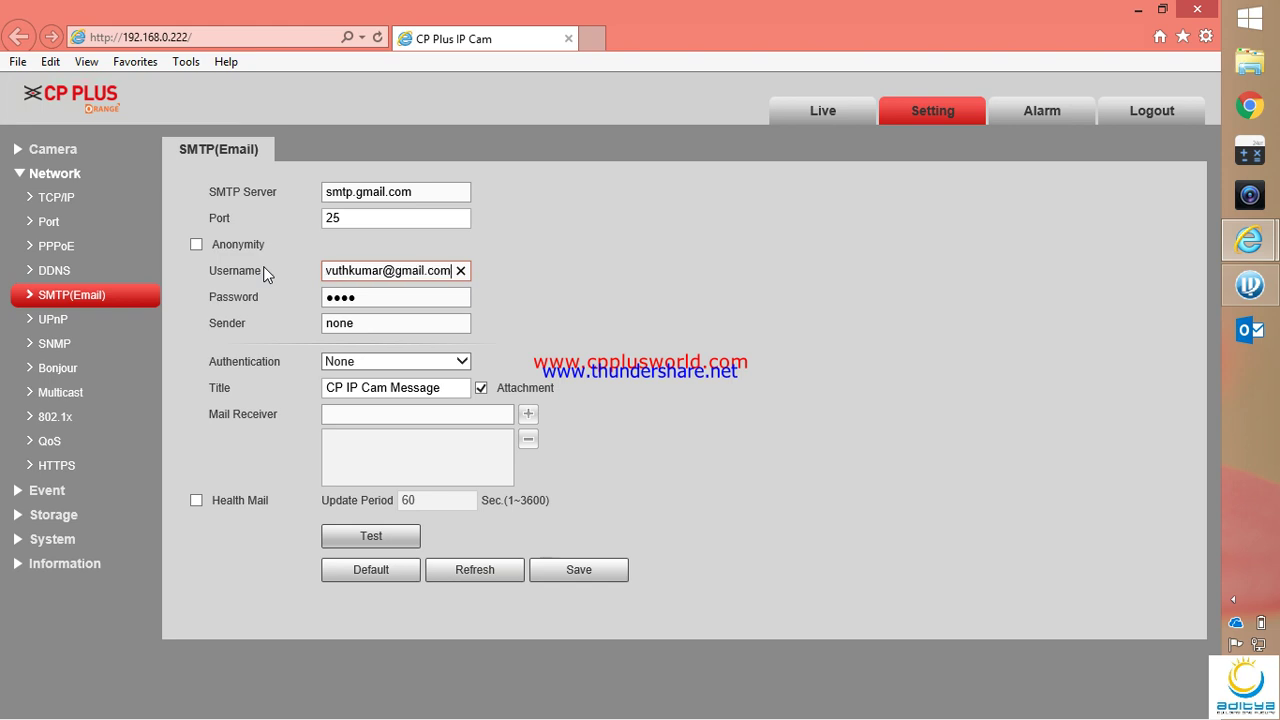
key(Tab)
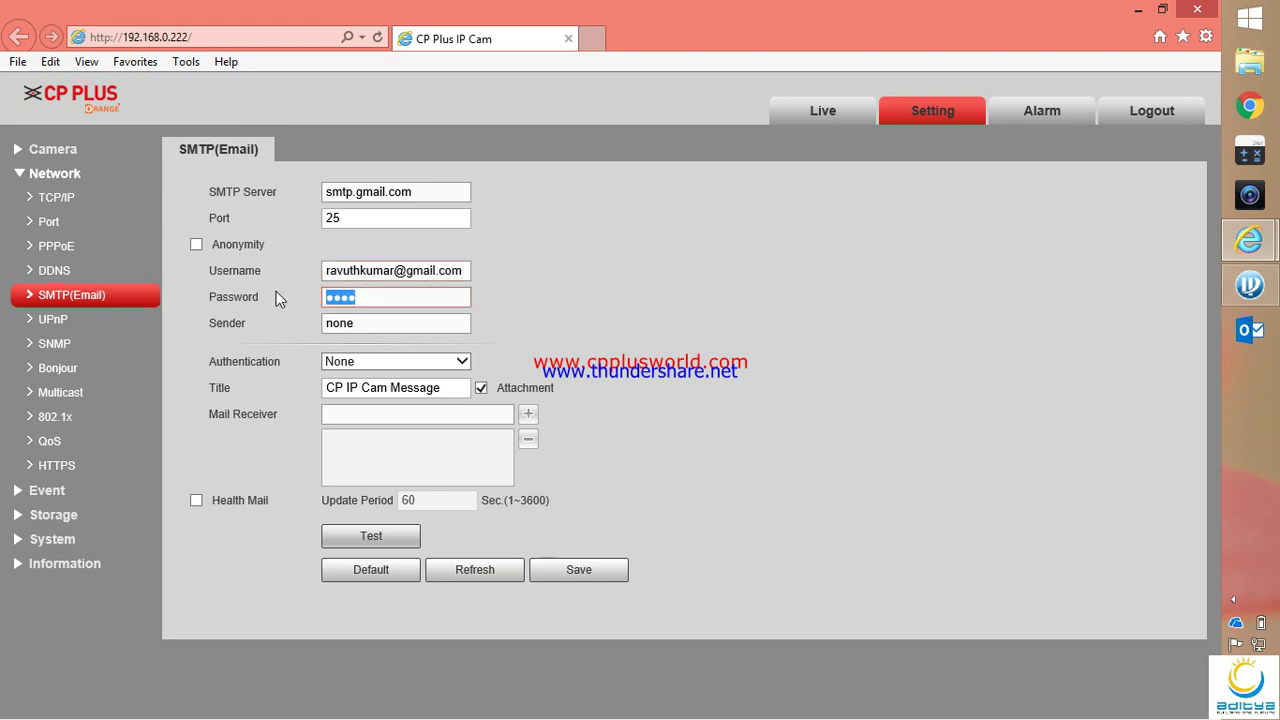
text(***************)
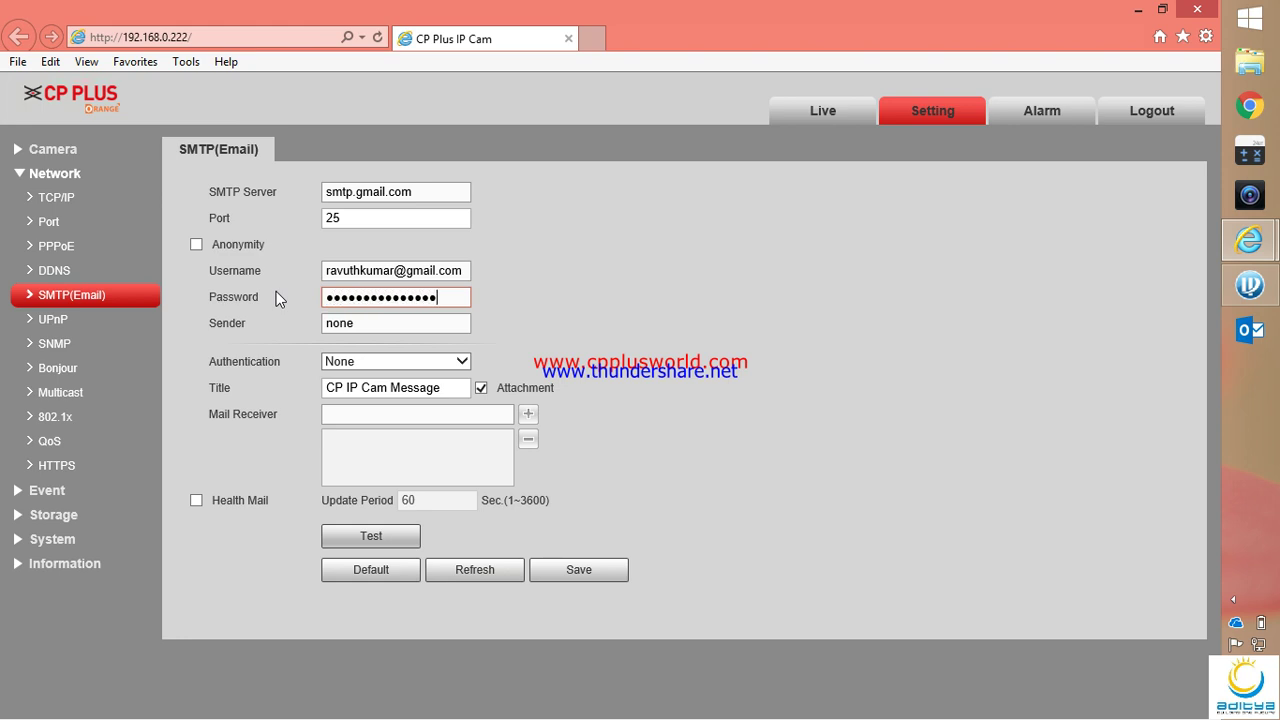
Copy the Gmail address into the Sender field and choose TLS authentication
click(426, 271)
double_click(428, 271)
key(ctrl+c)
click(393, 325)
drag(393, 325, 277, 323)
key(ctrl+v)
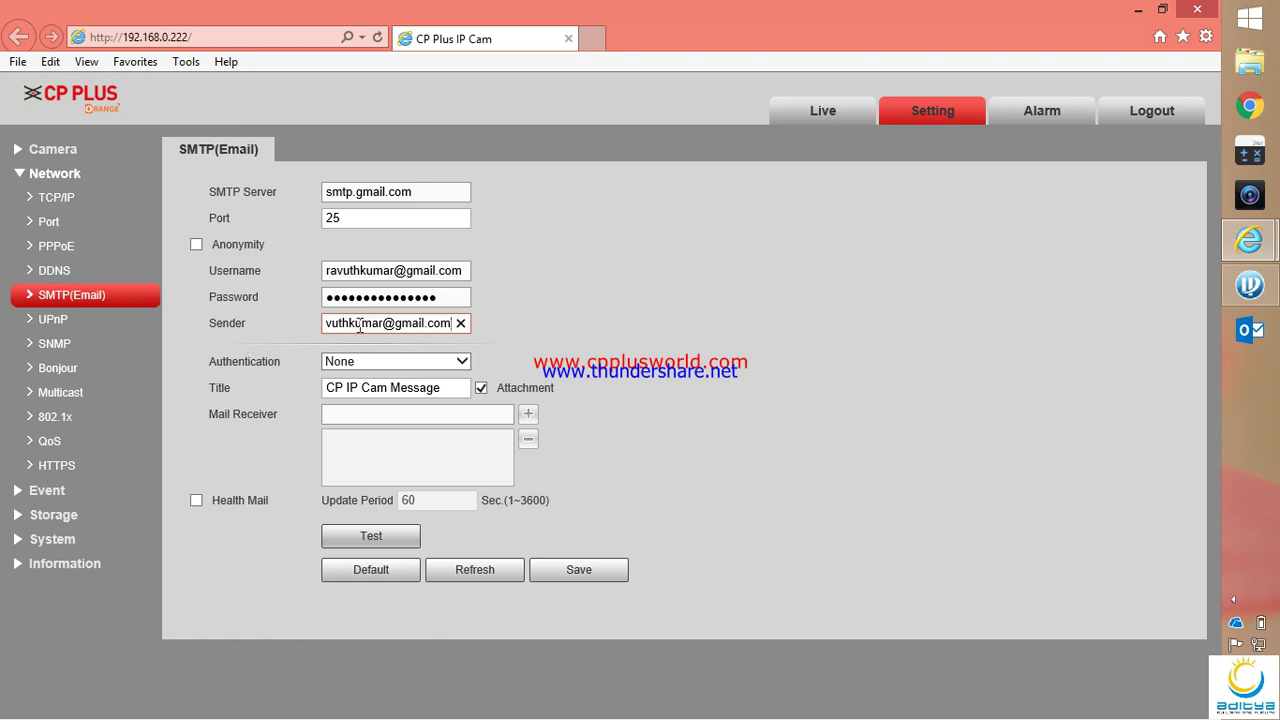
click(374, 363)
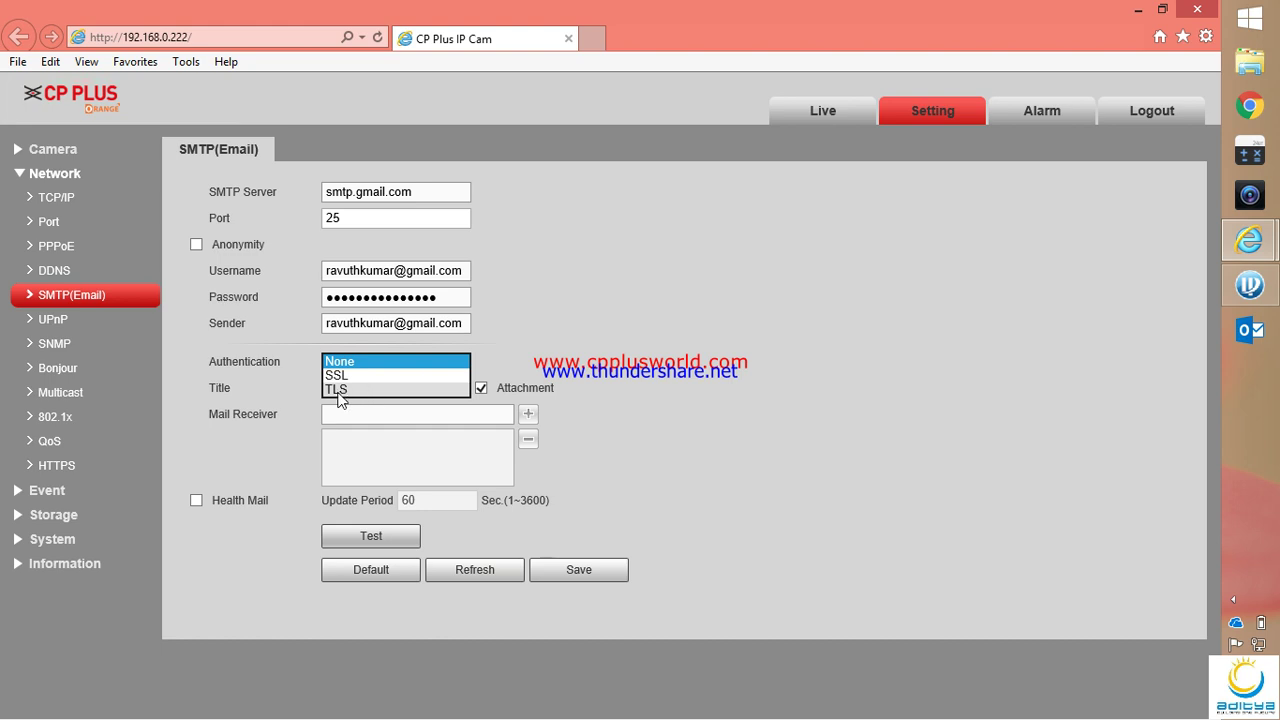
click(337, 390)
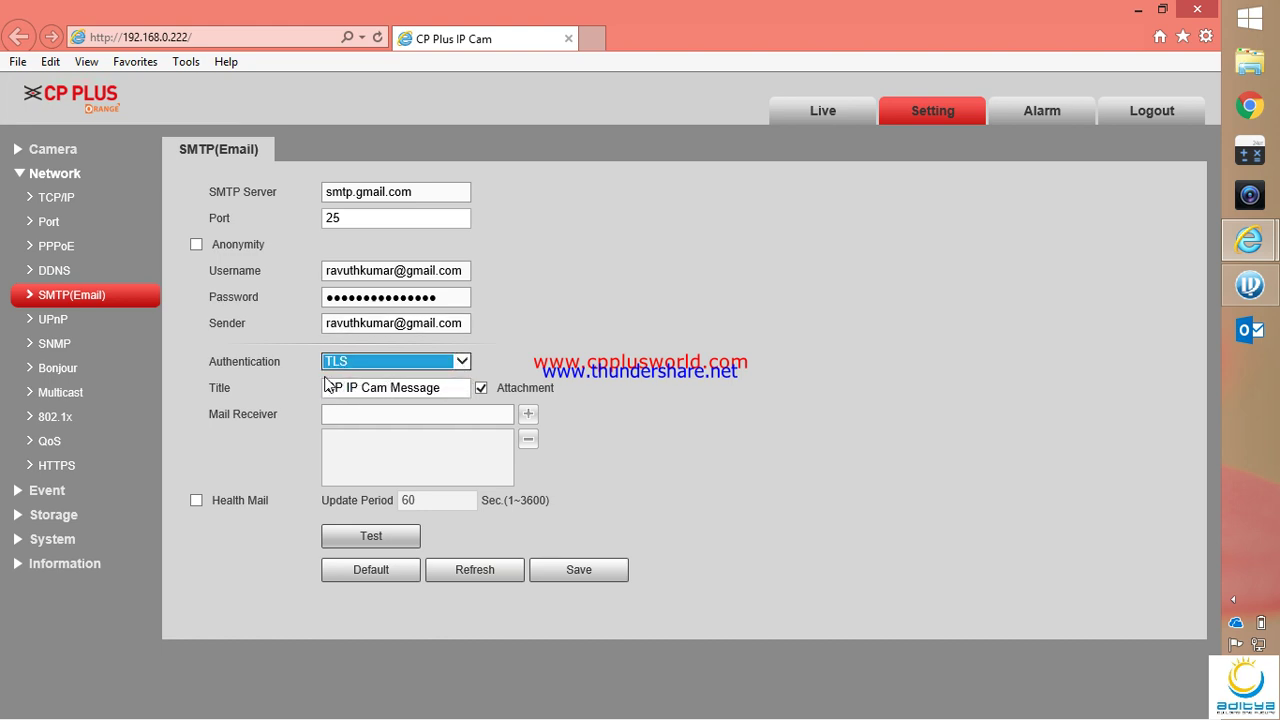
double_click(335, 218)
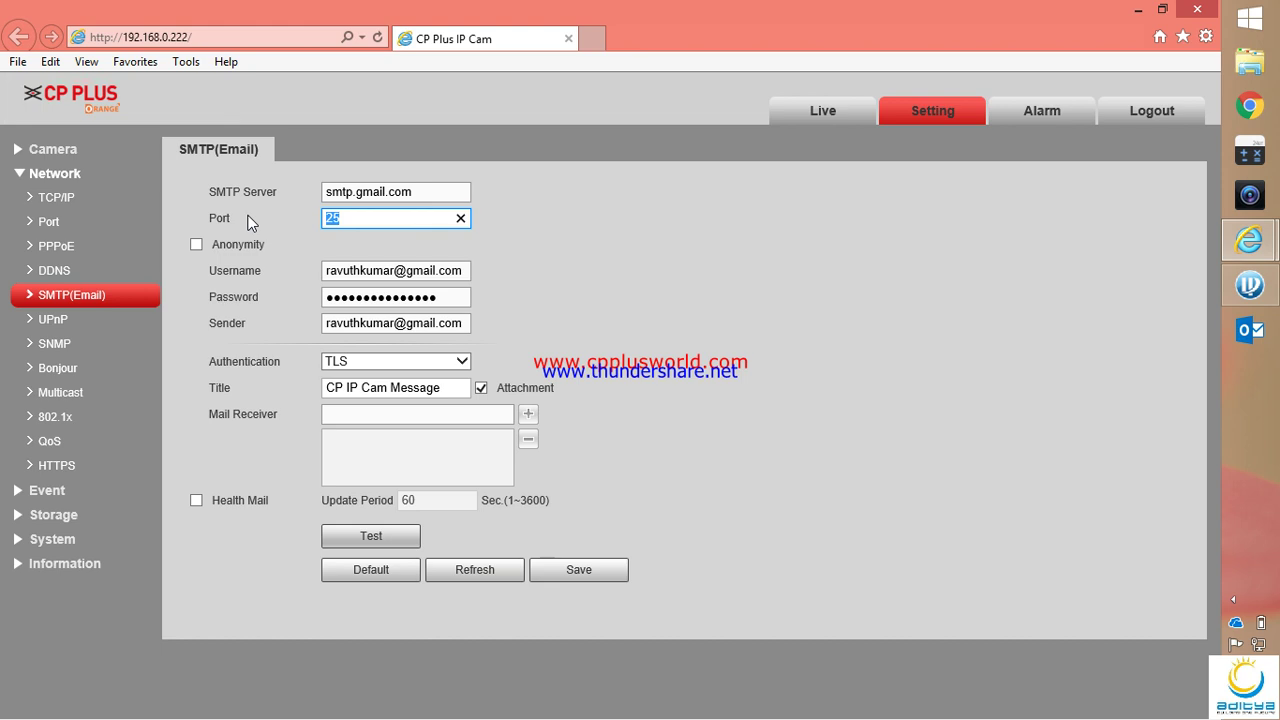
Set the SMTP port to 587 and add the recipient's e-mail address to the Mail Receiver list
text(587)
click(382, 420)
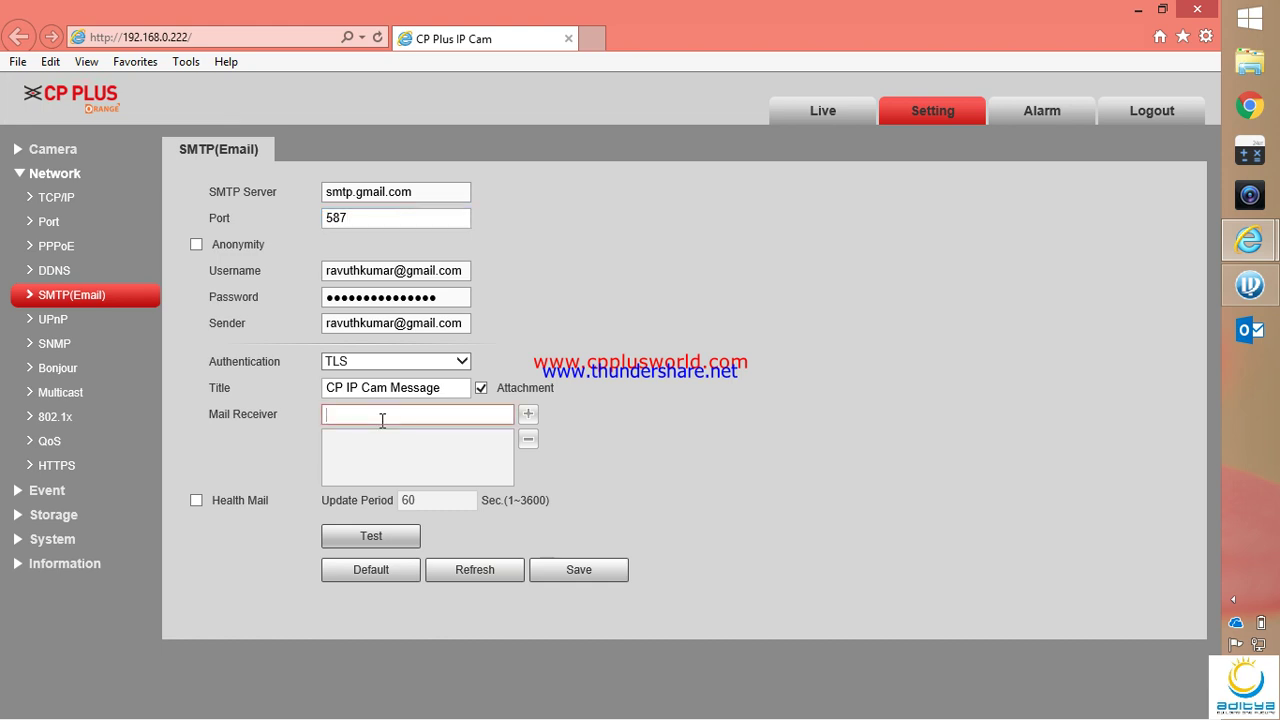
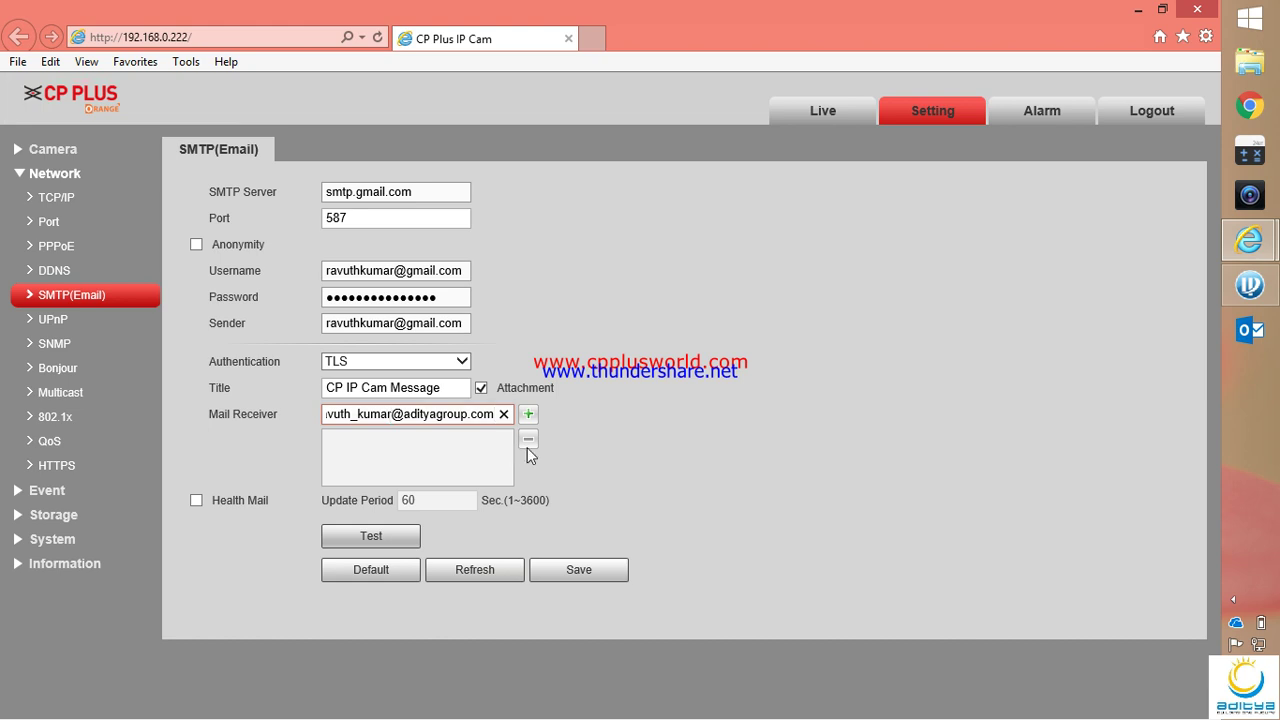
click(529, 414)
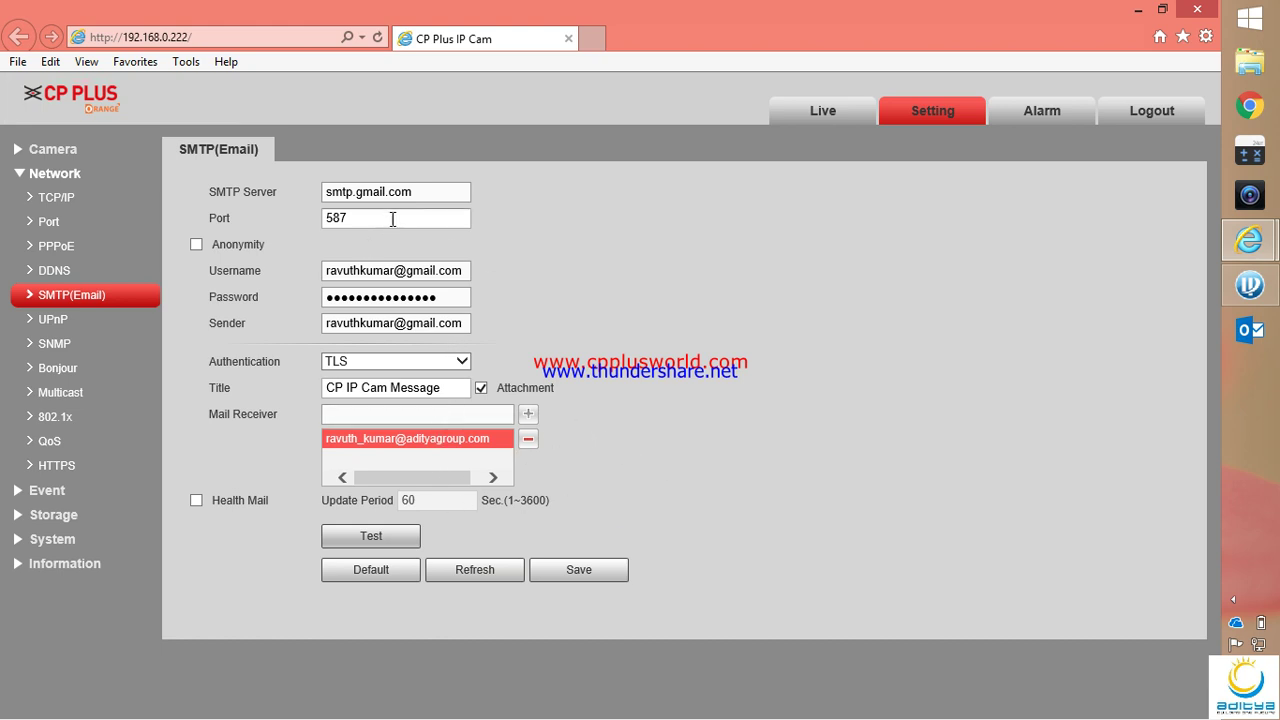
click(426, 189)
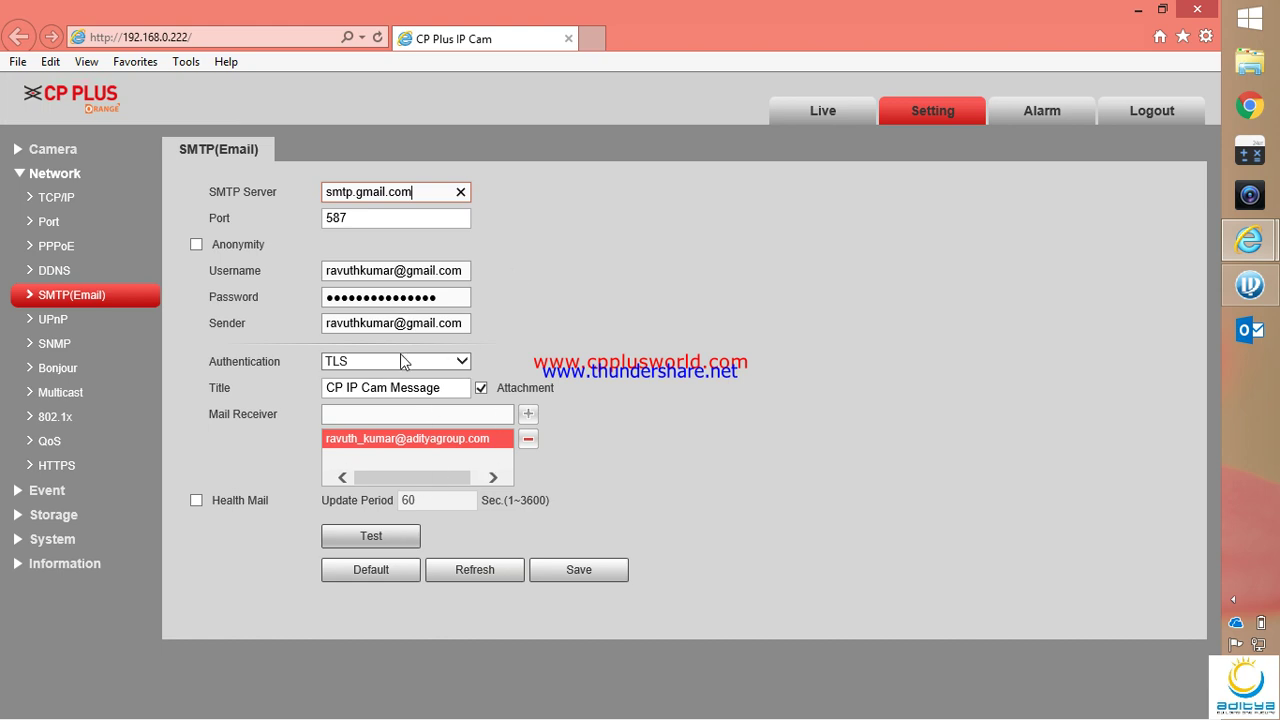
Save the SMTP settings (Save Succeeded!) and run the email test, which reports Fail
click(370, 537)
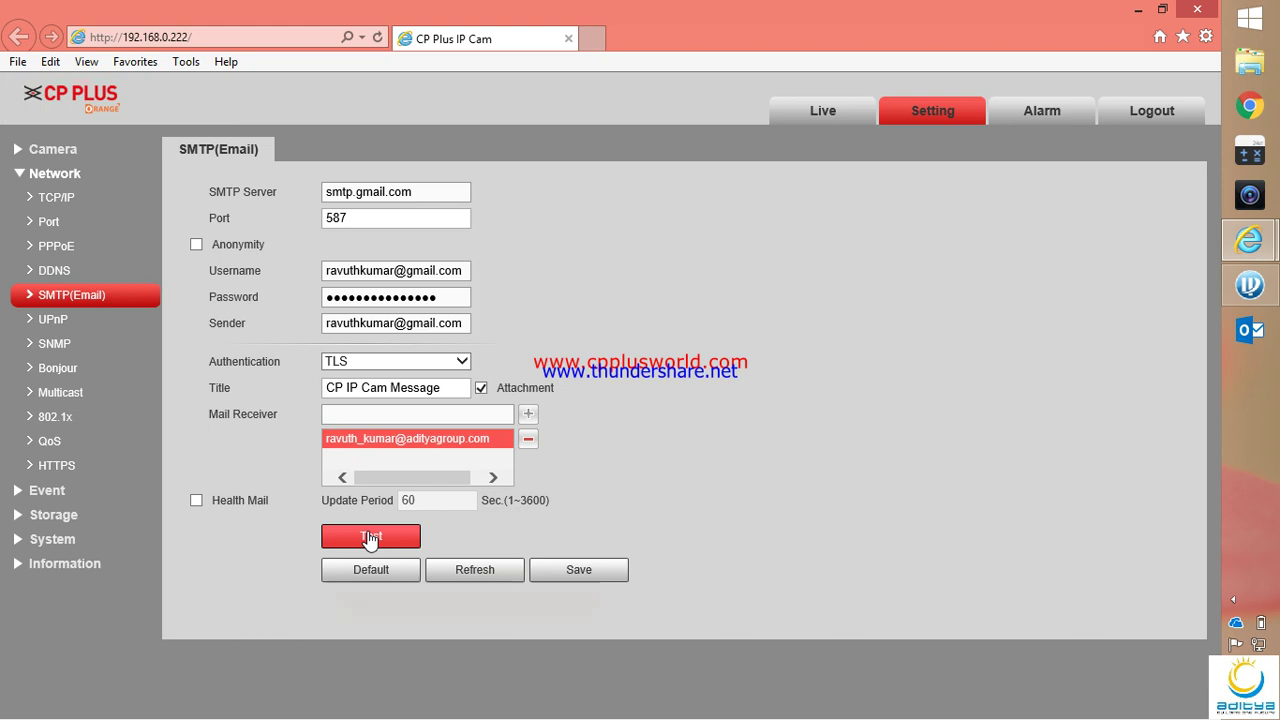
click(595, 578)
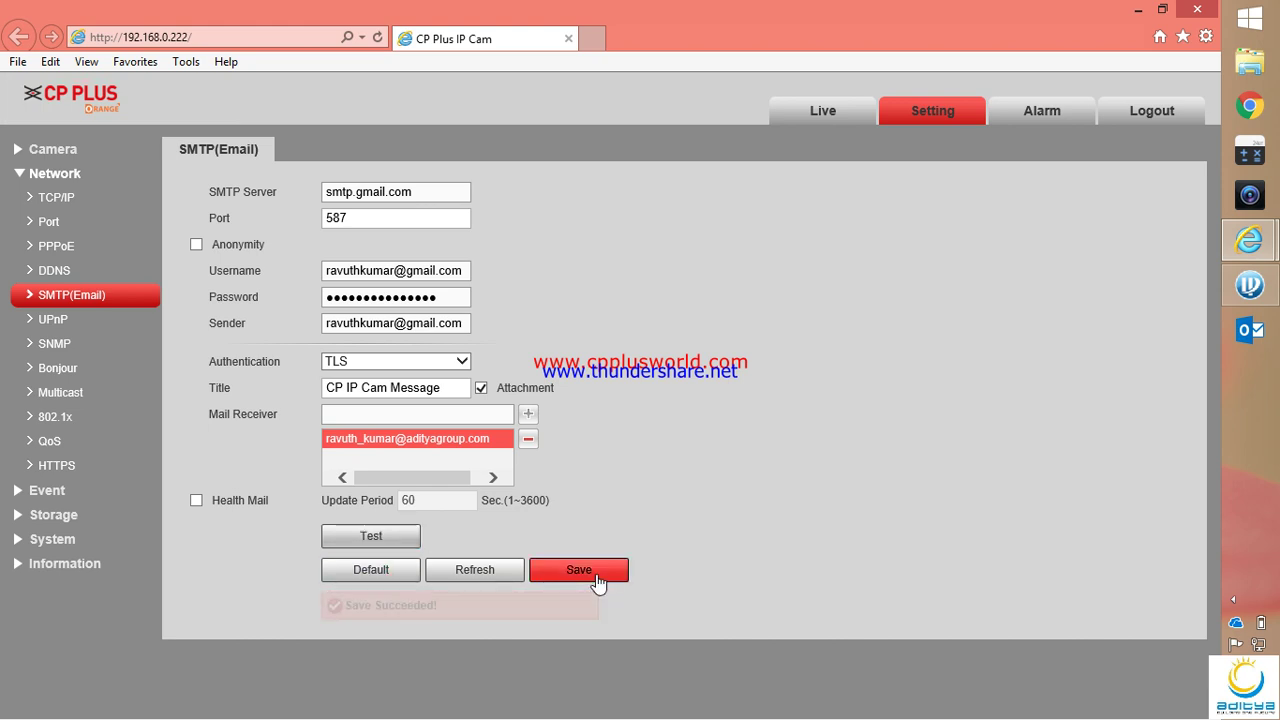
click(385, 541)
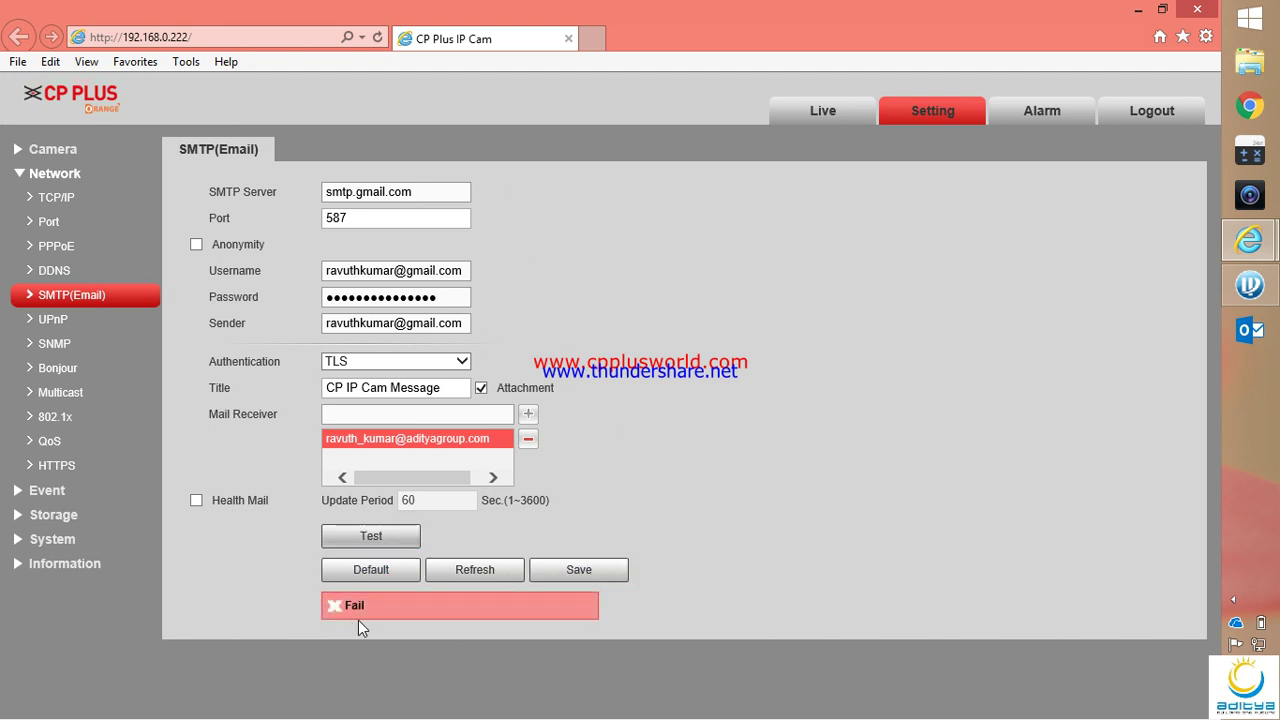
click(1251, 108)
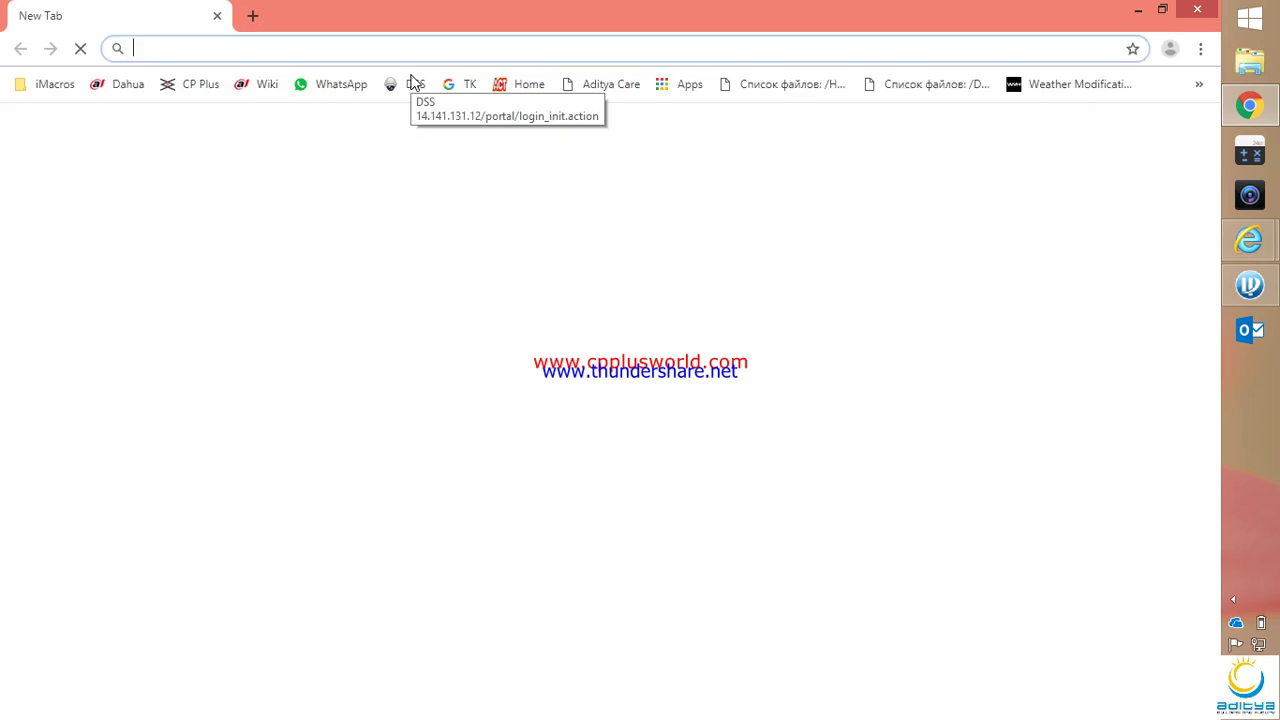
Search 'google accounts' and open the Google Account's Security settings
text(goo)
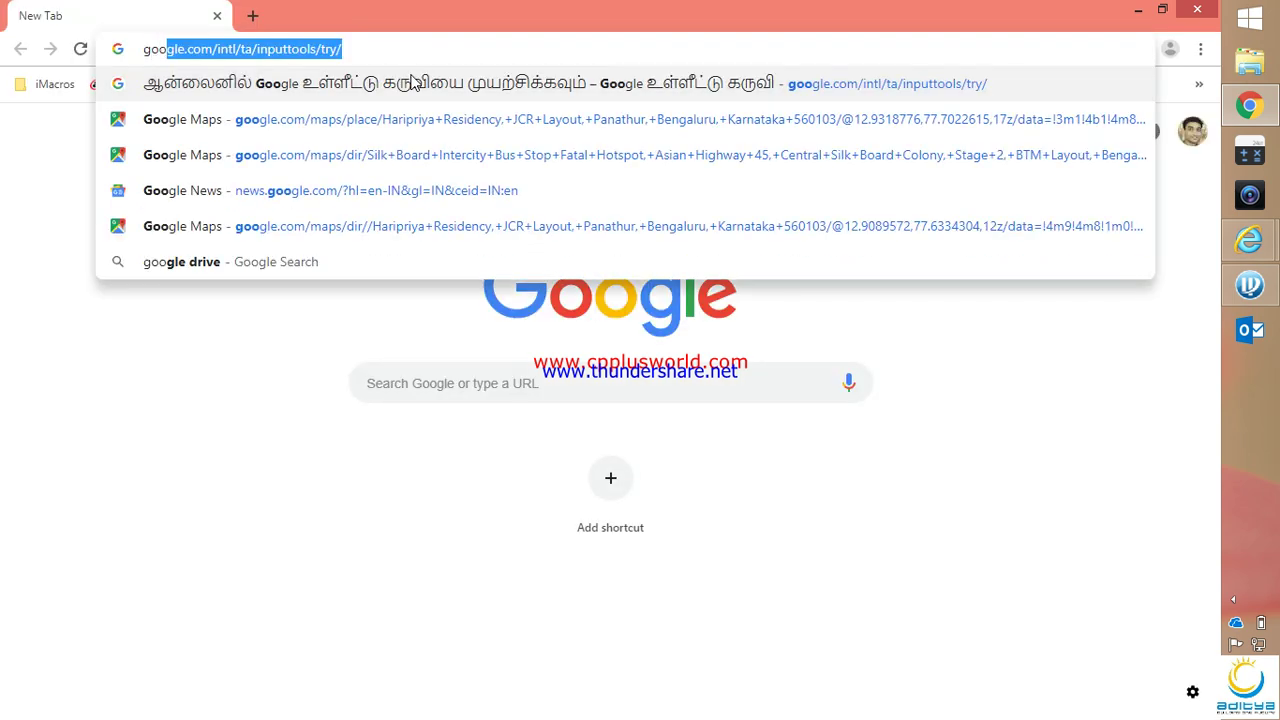
text(gr)
key(BackSpace)
text(l)
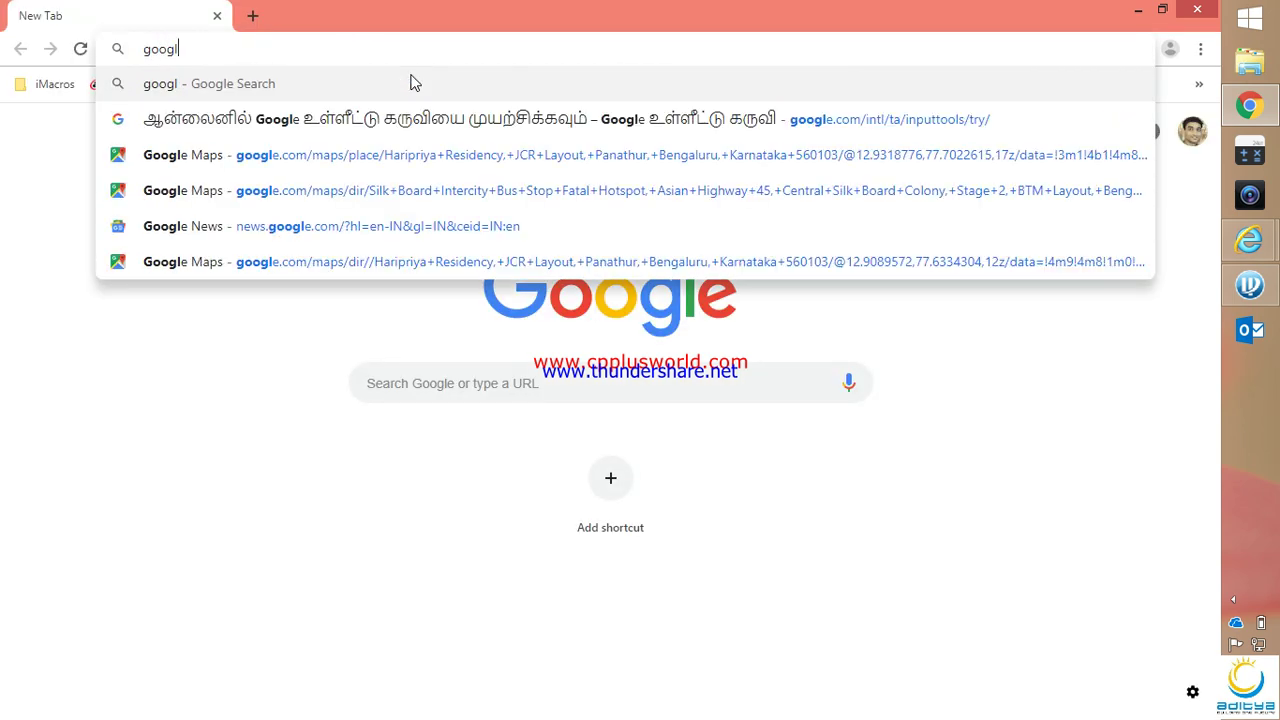
text(e accounts)
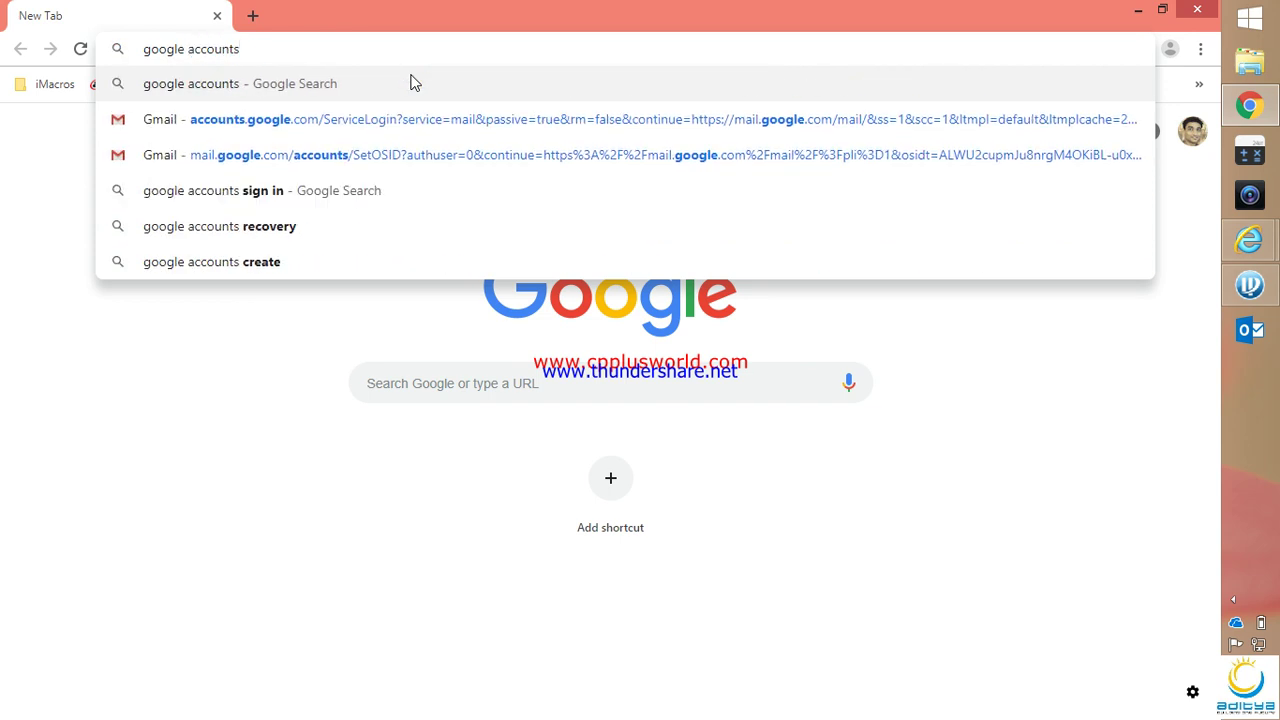
key(Return)
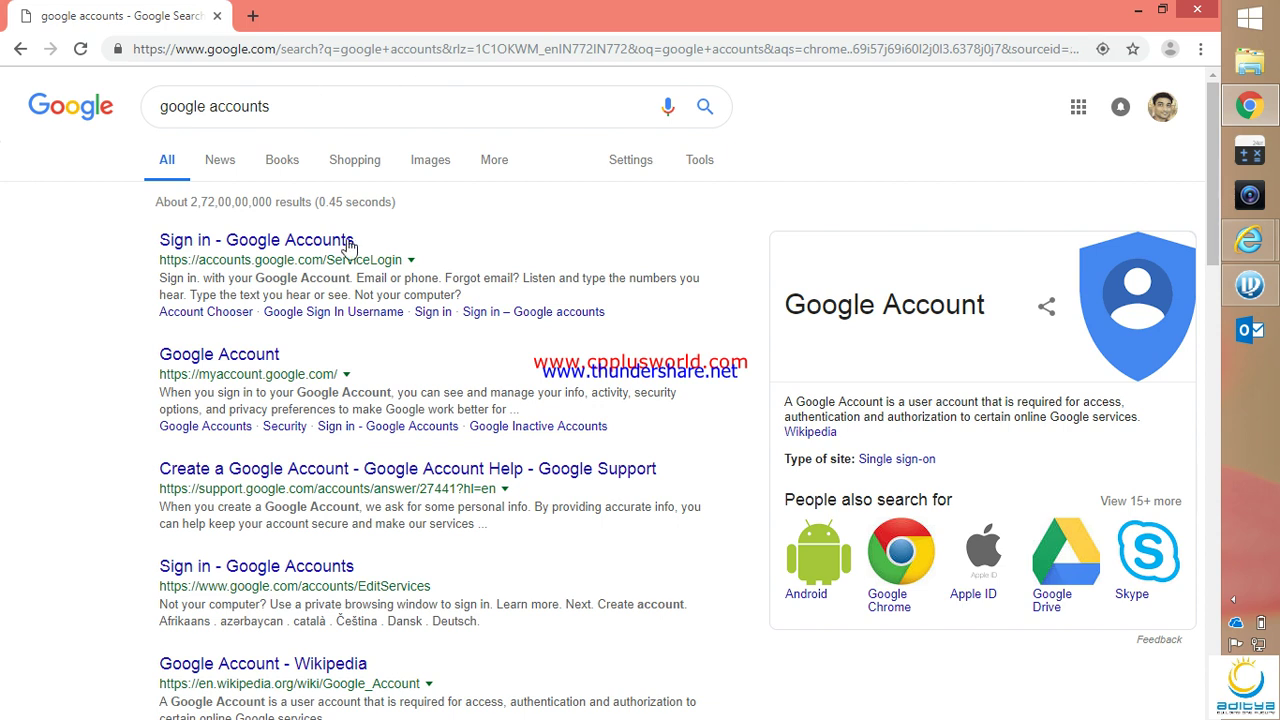
click(330, 242)
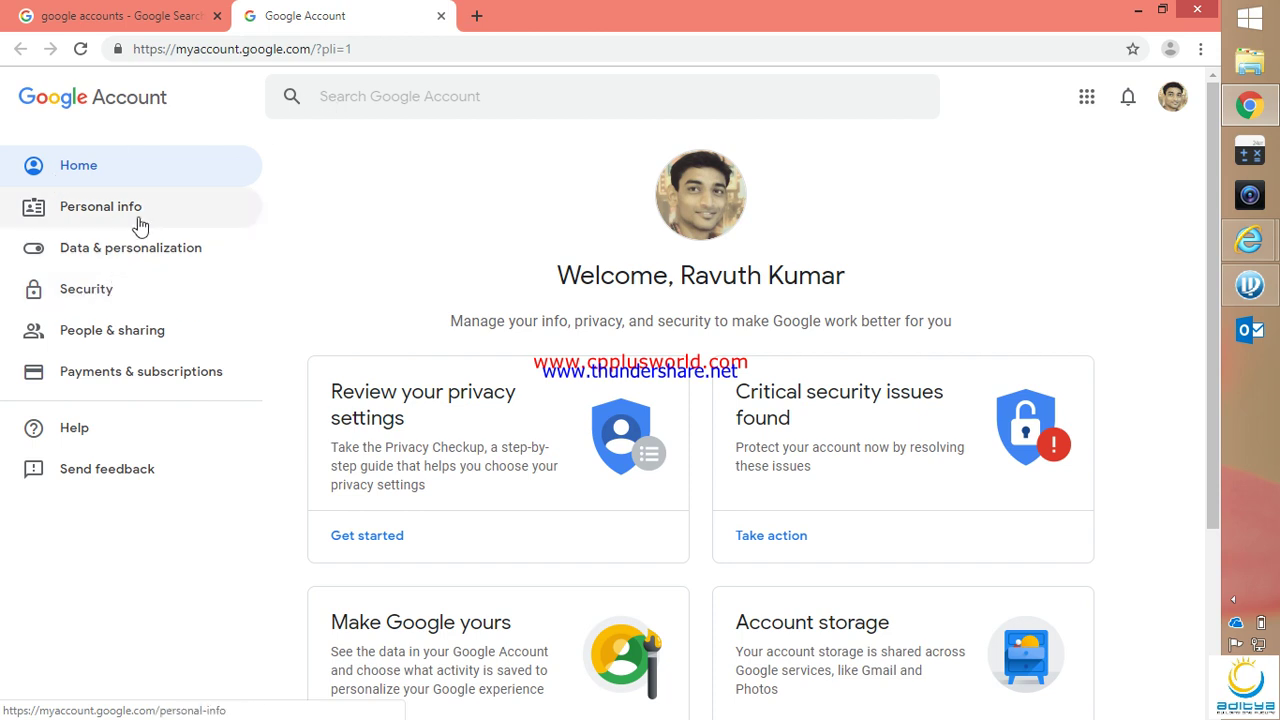
click(84, 294)
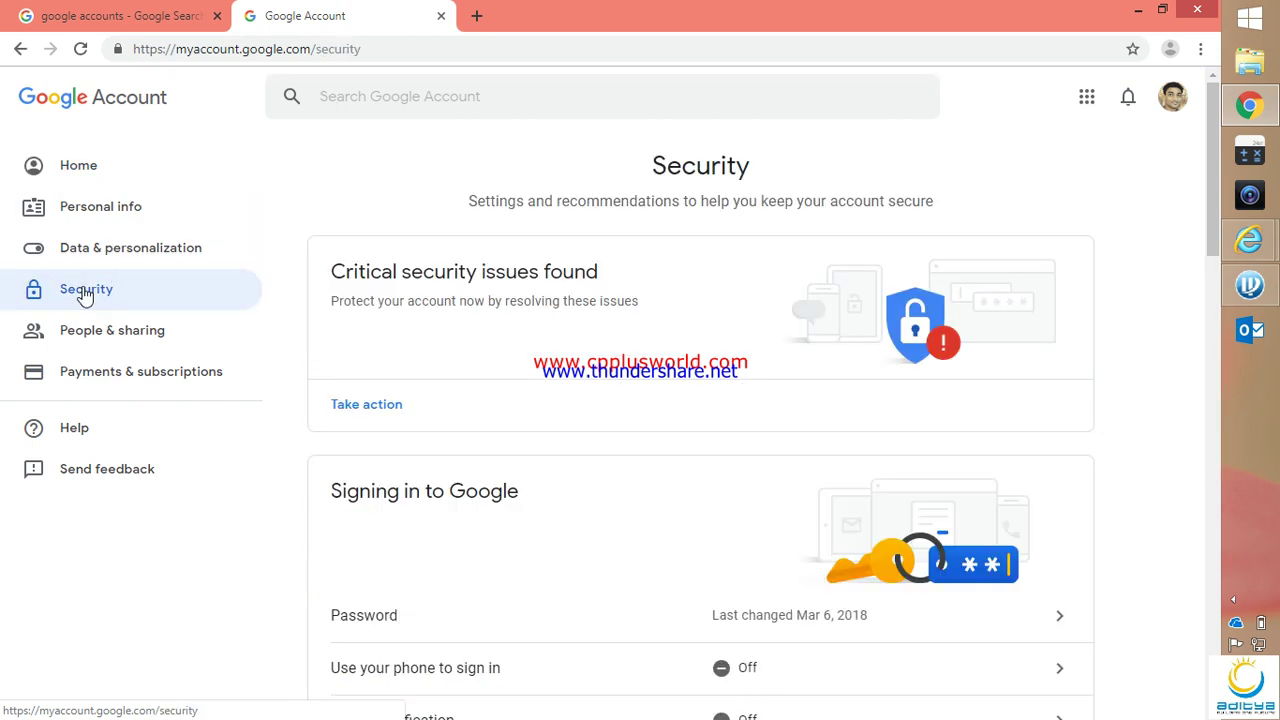
Switch Allow less secure apps ON under Less secure app access
scroll(563, 397, down, 7)
scroll(563, 397, down, 8)
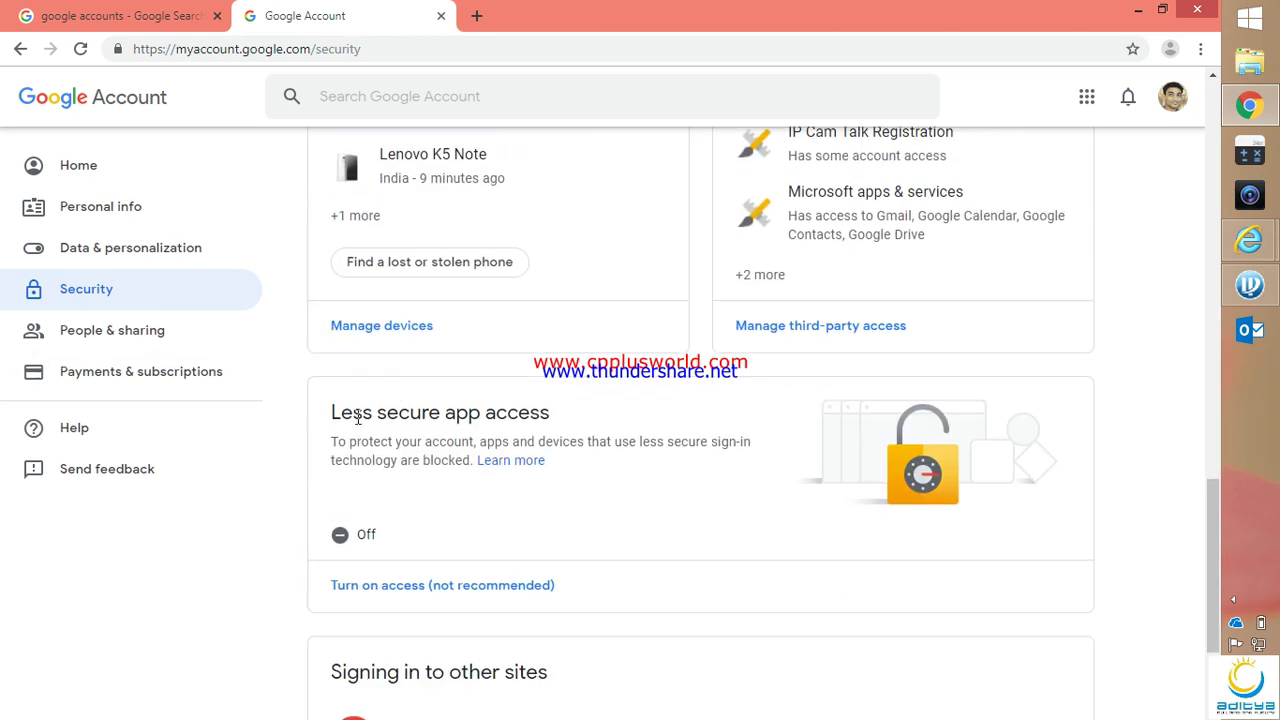
click(400, 590)
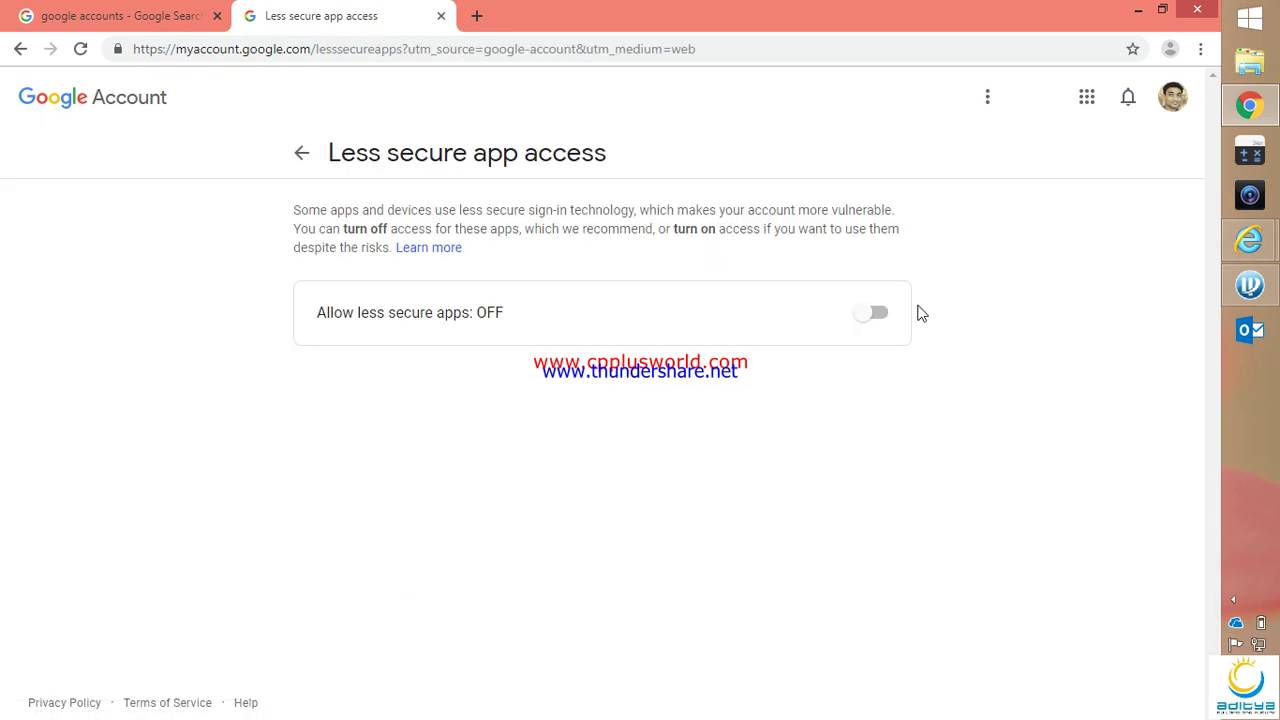
click(868, 313)
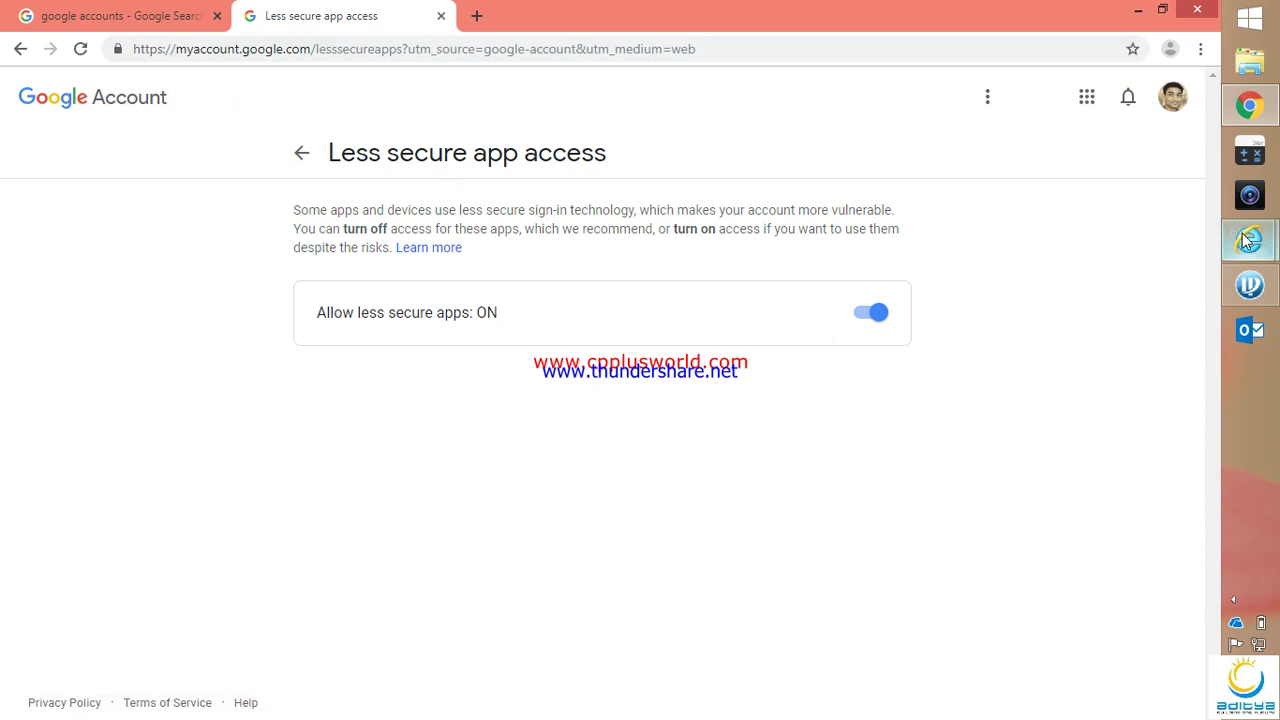
mouse_move(1249, 240)
click(1090, 318)
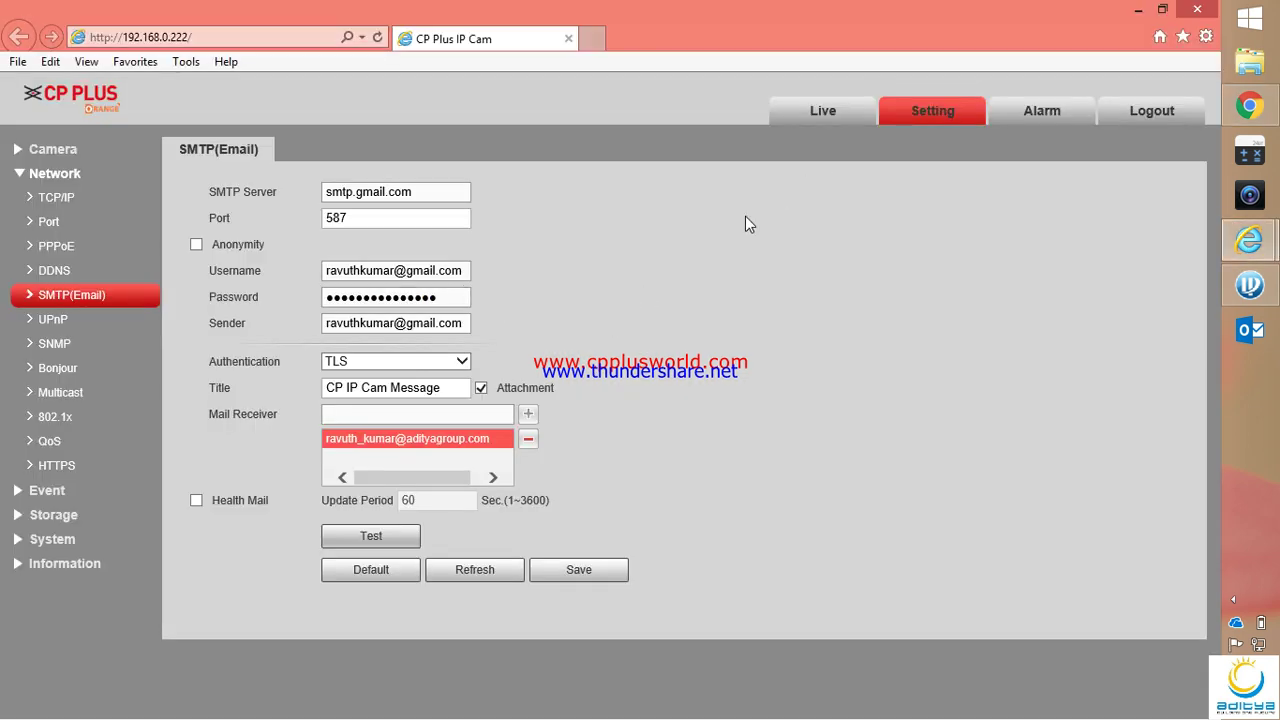
Reload the camera page and log in as admin, re-entering the password after an invalid-password error
click(376, 39)
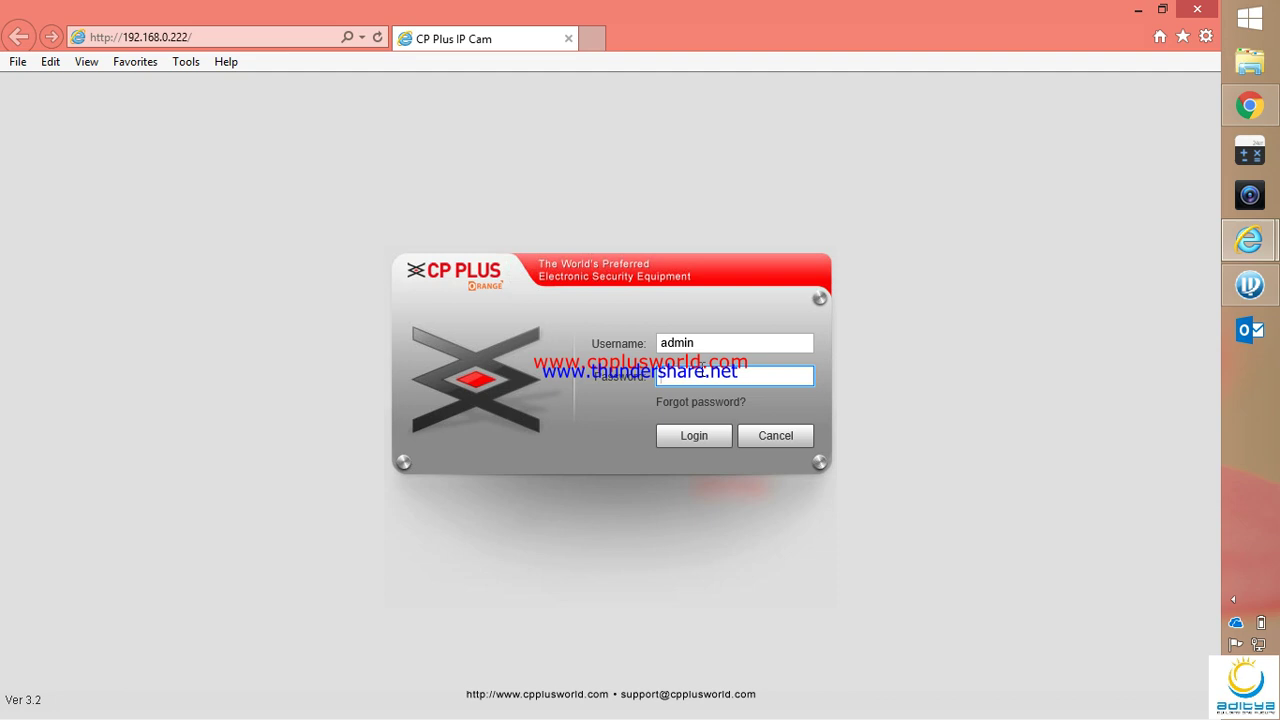
click(689, 437)
click(650, 440)
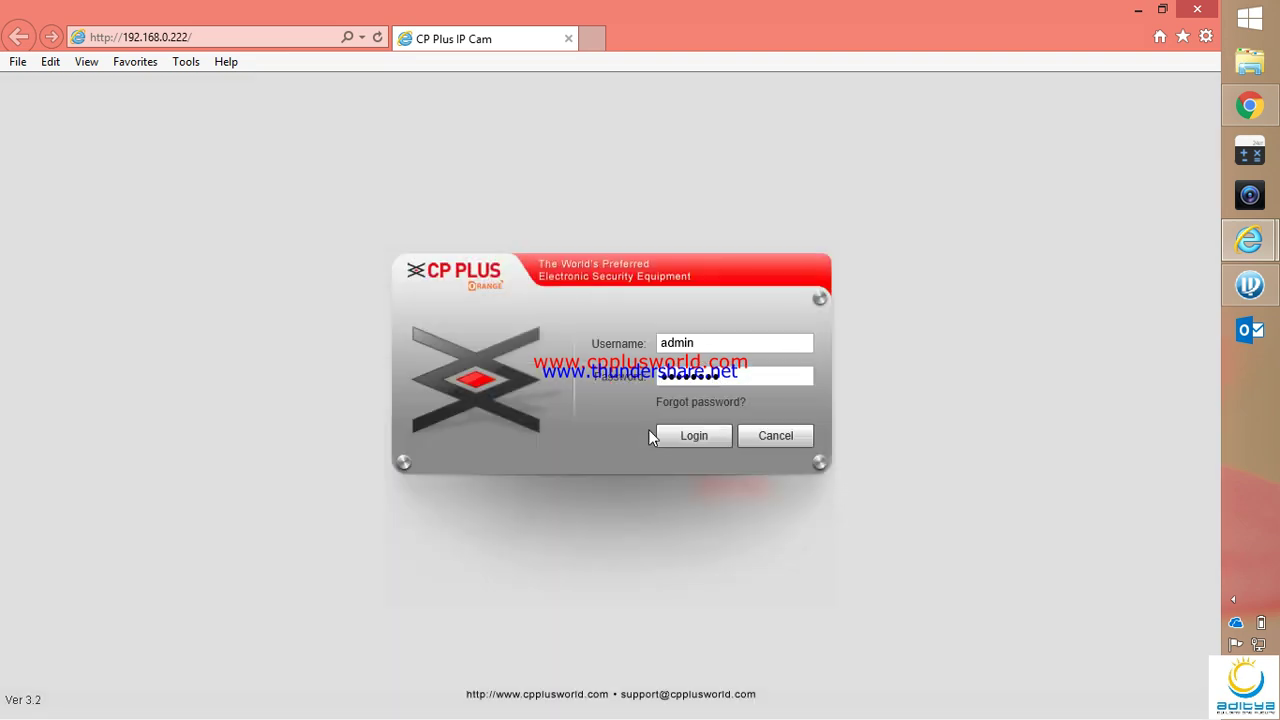
click(741, 375)
text(123456789)
click(700, 440)
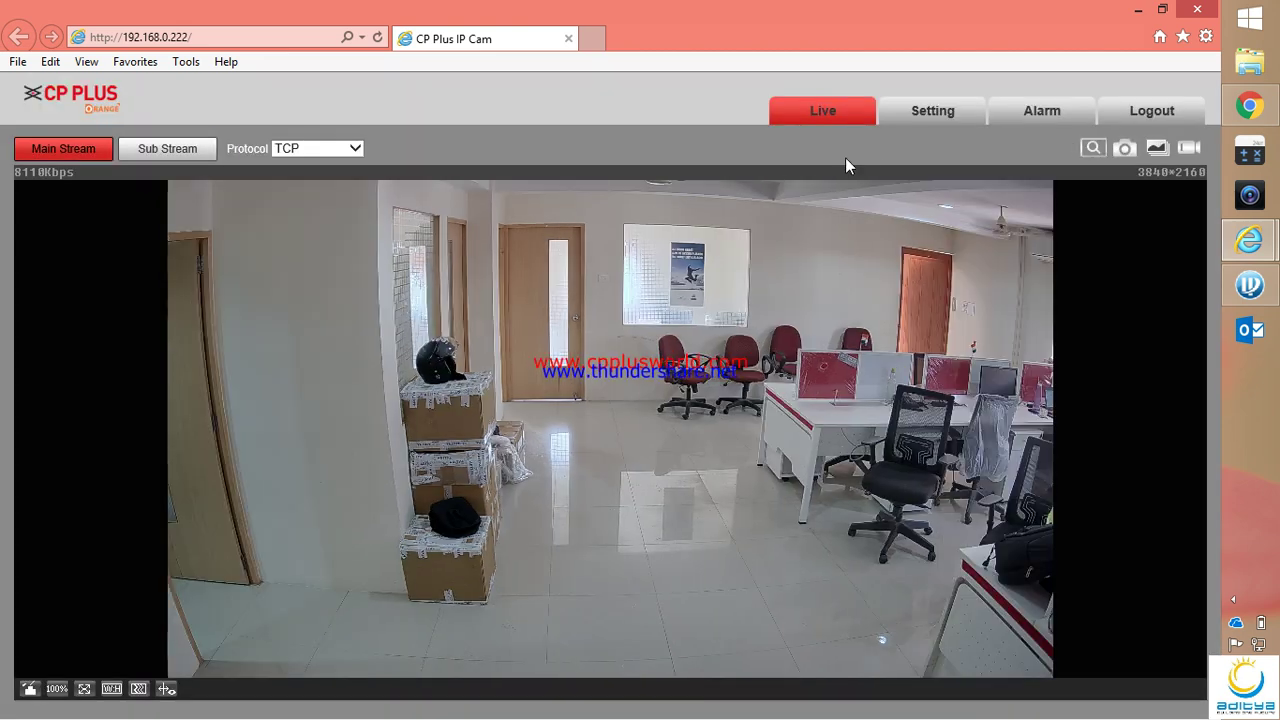
Go to Setting > Network > SMTP(Email) and send a test email, which now succeeds
click(925, 120)
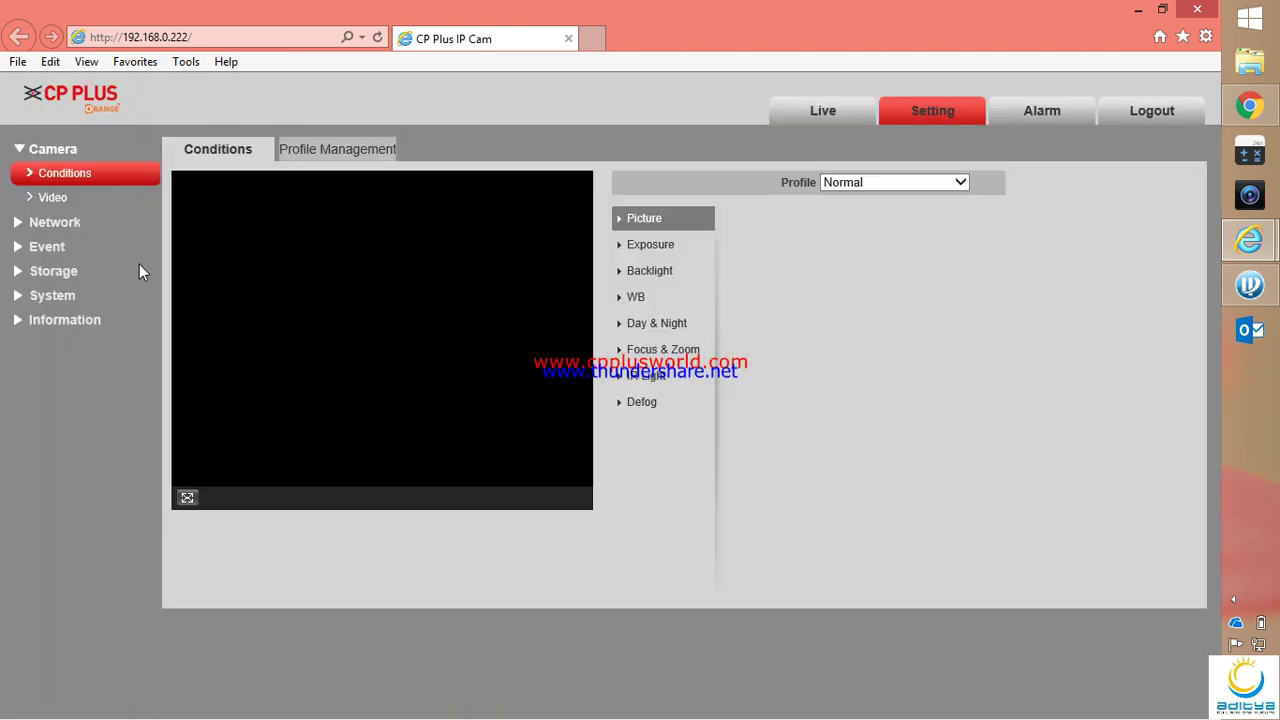
click(51, 220)
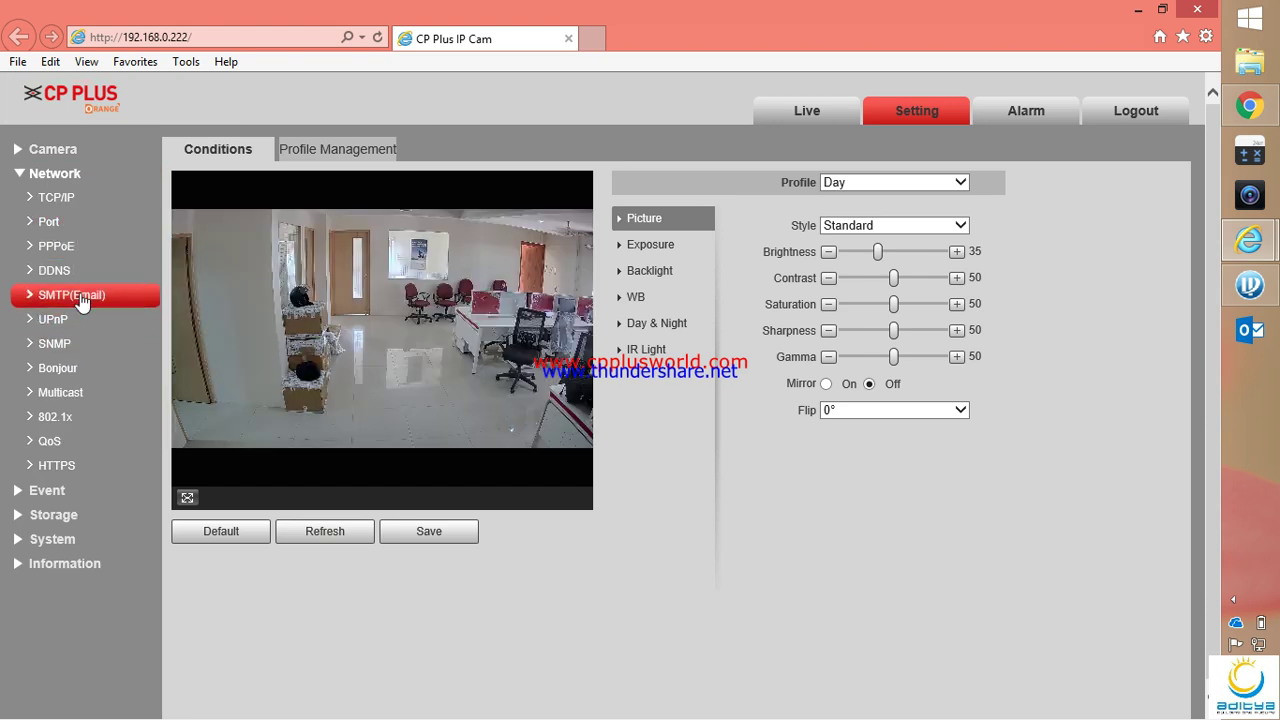
click(75, 295)
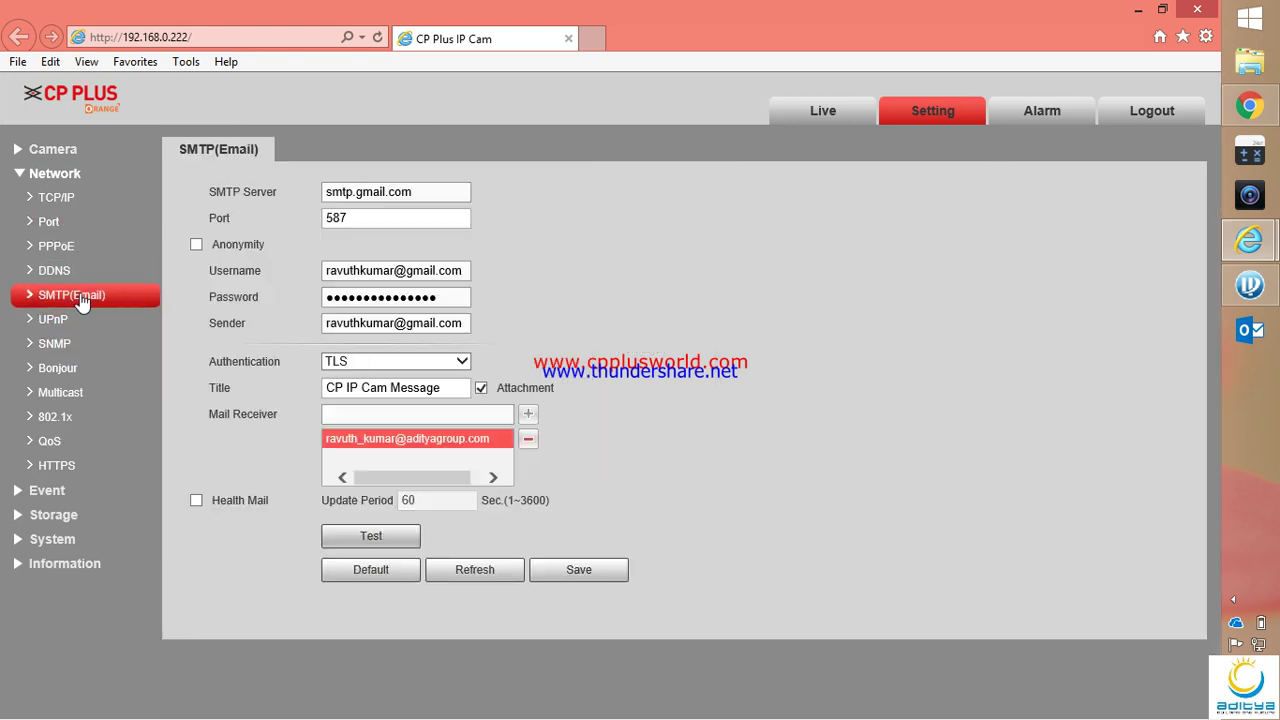
click(373, 537)
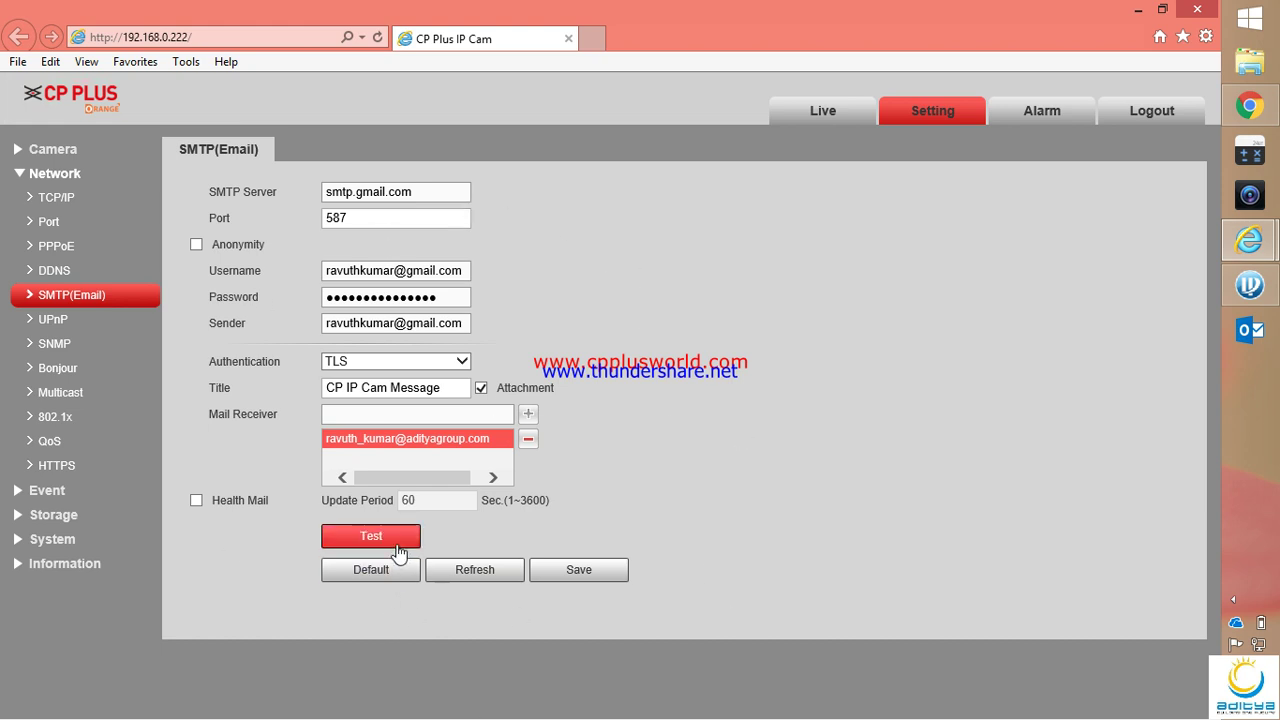
In Outlook, run Send / Receive All Folders and open the new message in the Inbox's Other tab
click(1254, 334)
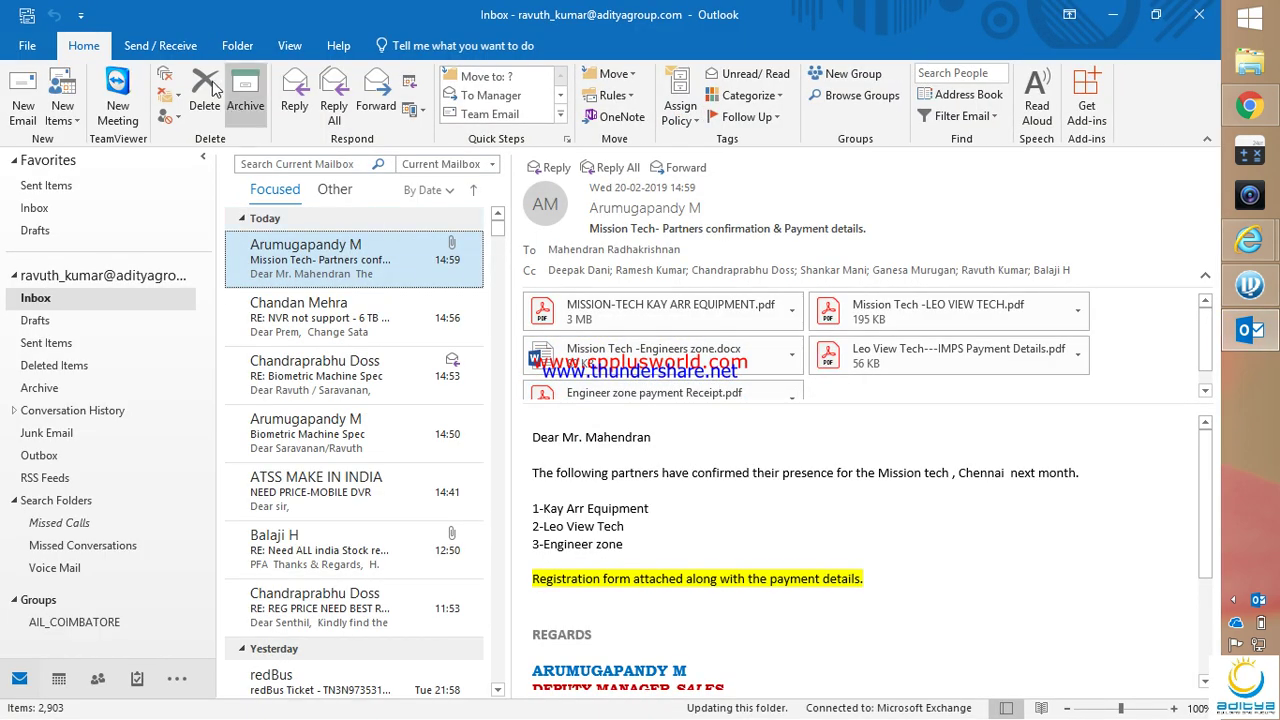
click(130, 50)
click(40, 100)
click(52, 214)
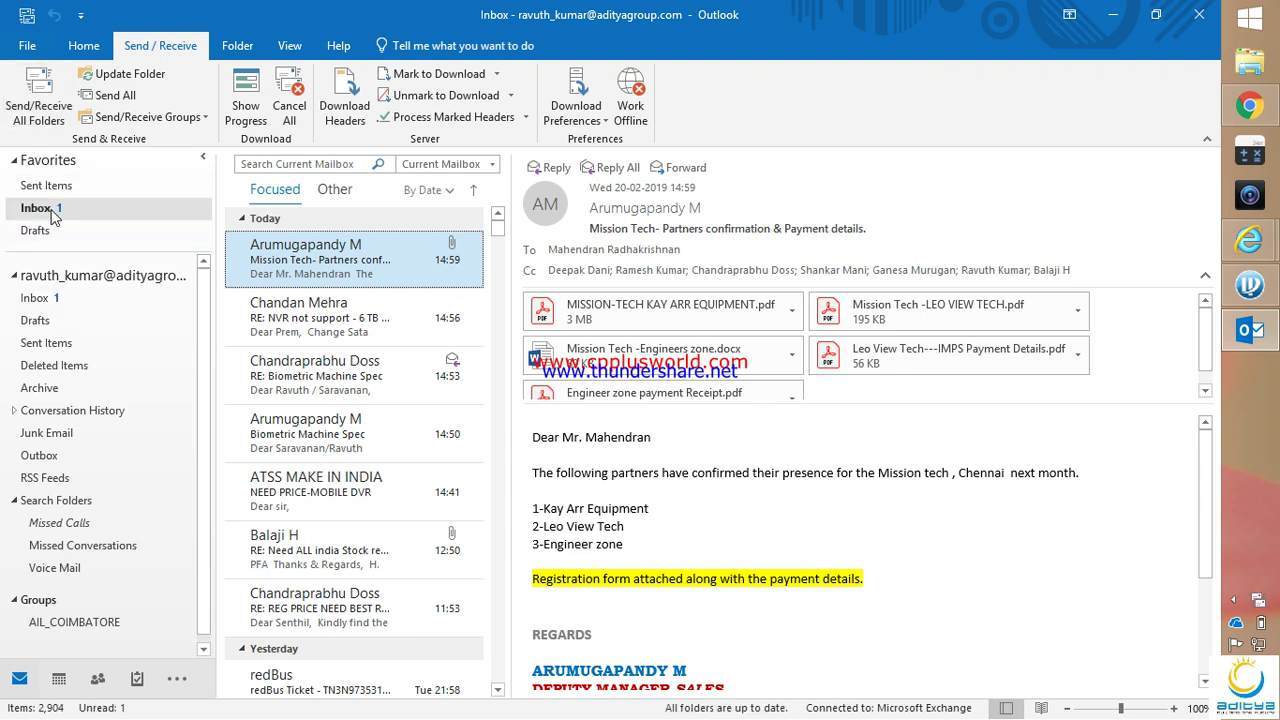
click(310, 226)
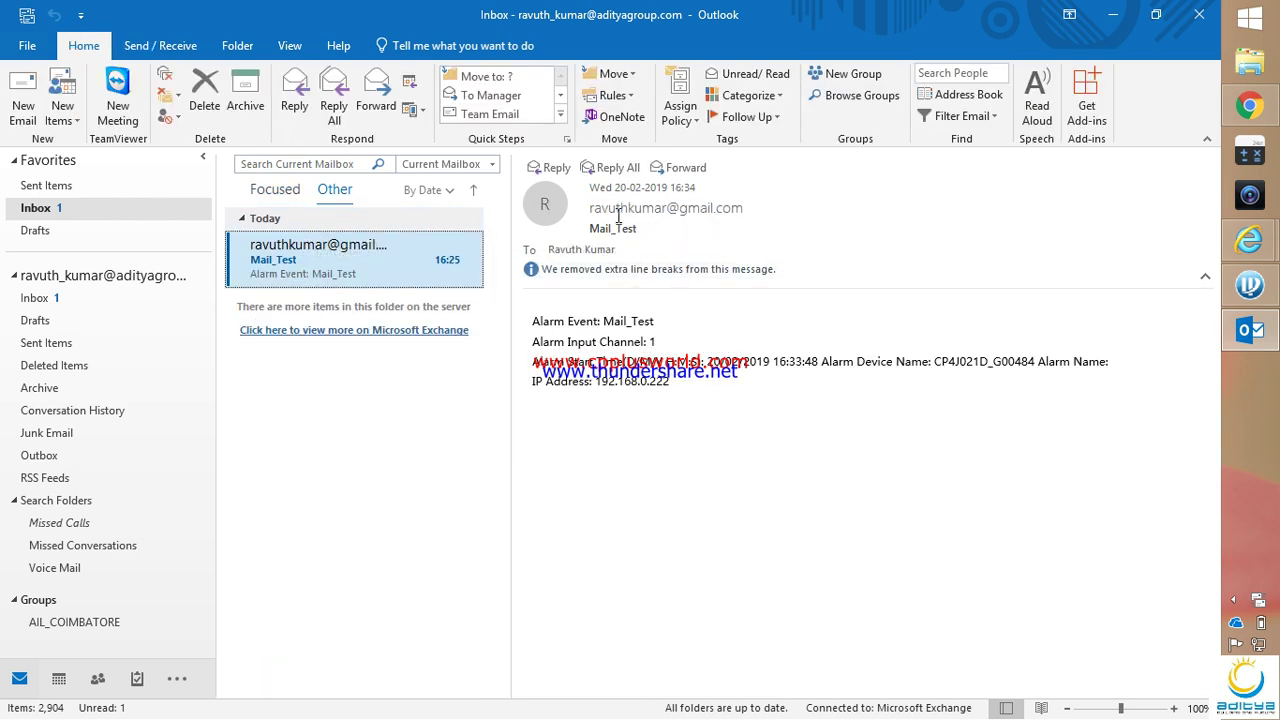
Highlight the Mail_Test body lines: Alarm Event, Alarm Input Channel and the remaining alarm details
mouse_move(625, 212)
drag(533, 321, 662, 330)
drag(533, 342, 660, 342)
click(570, 379)
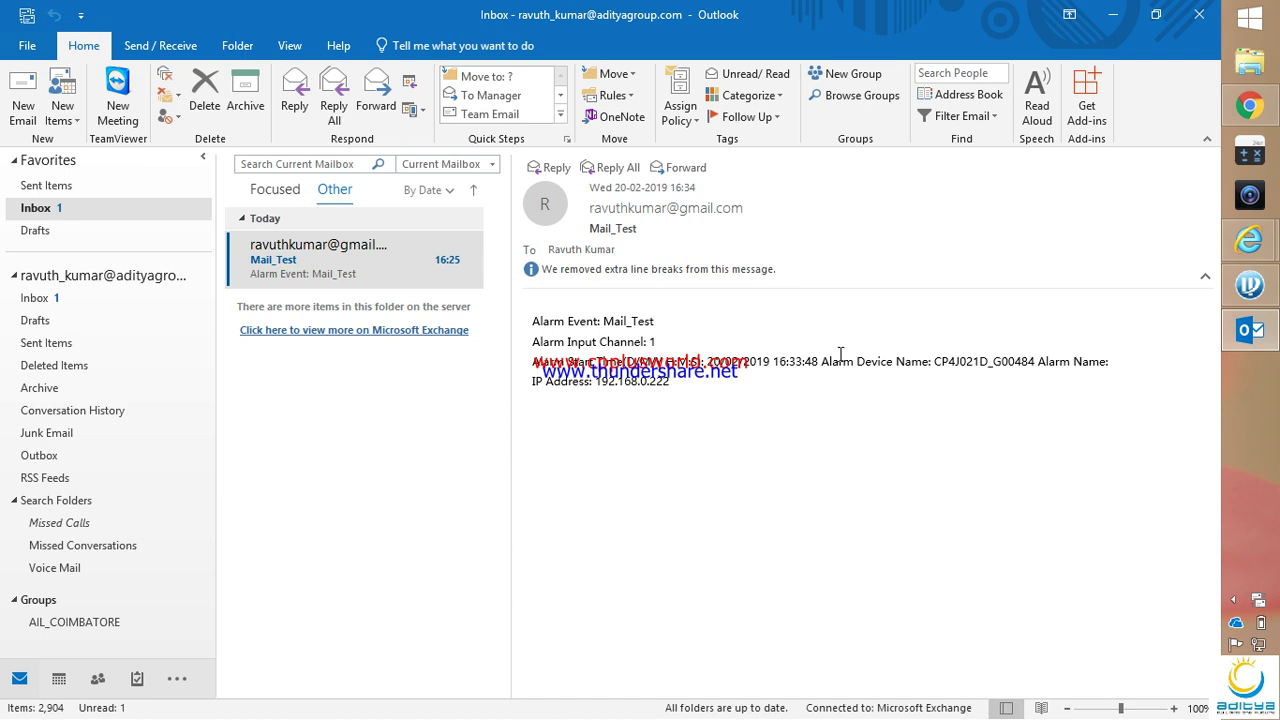
drag(692, 401, 568, 343)
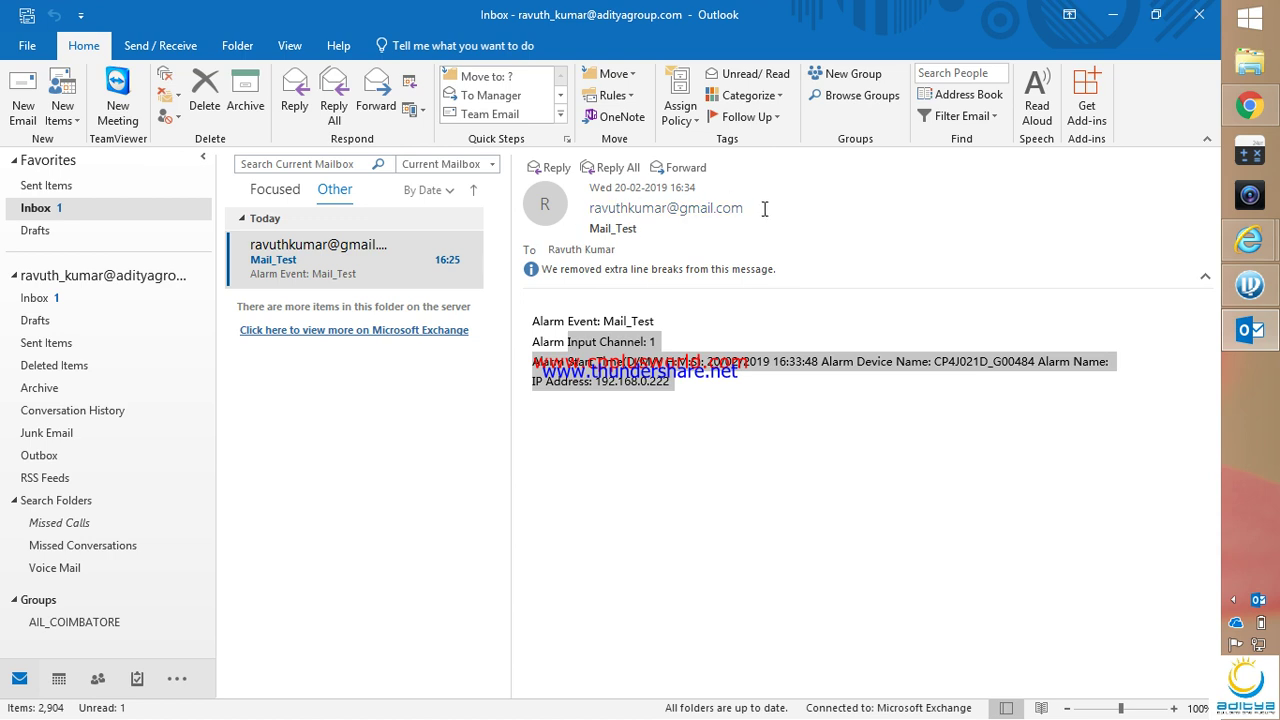
Inspect the sender's address and contact card, then toggle between the Focused and Other views
double_click(724, 208)
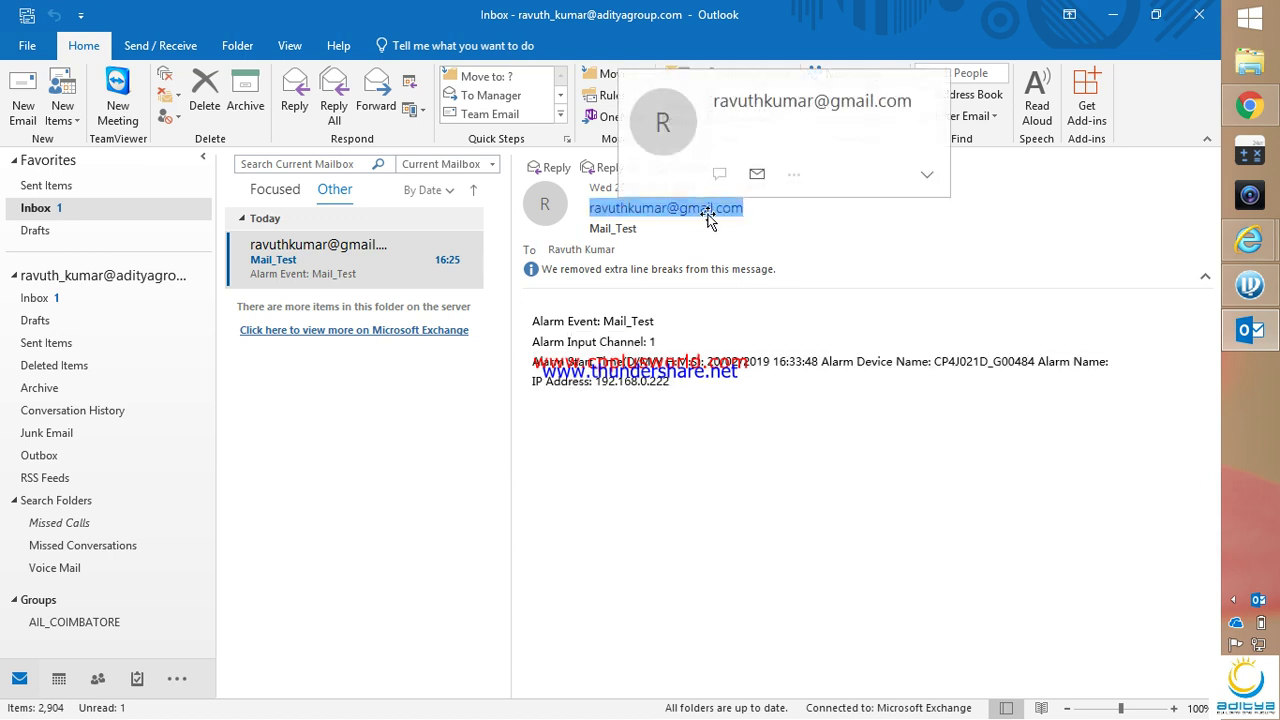
click(768, 210)
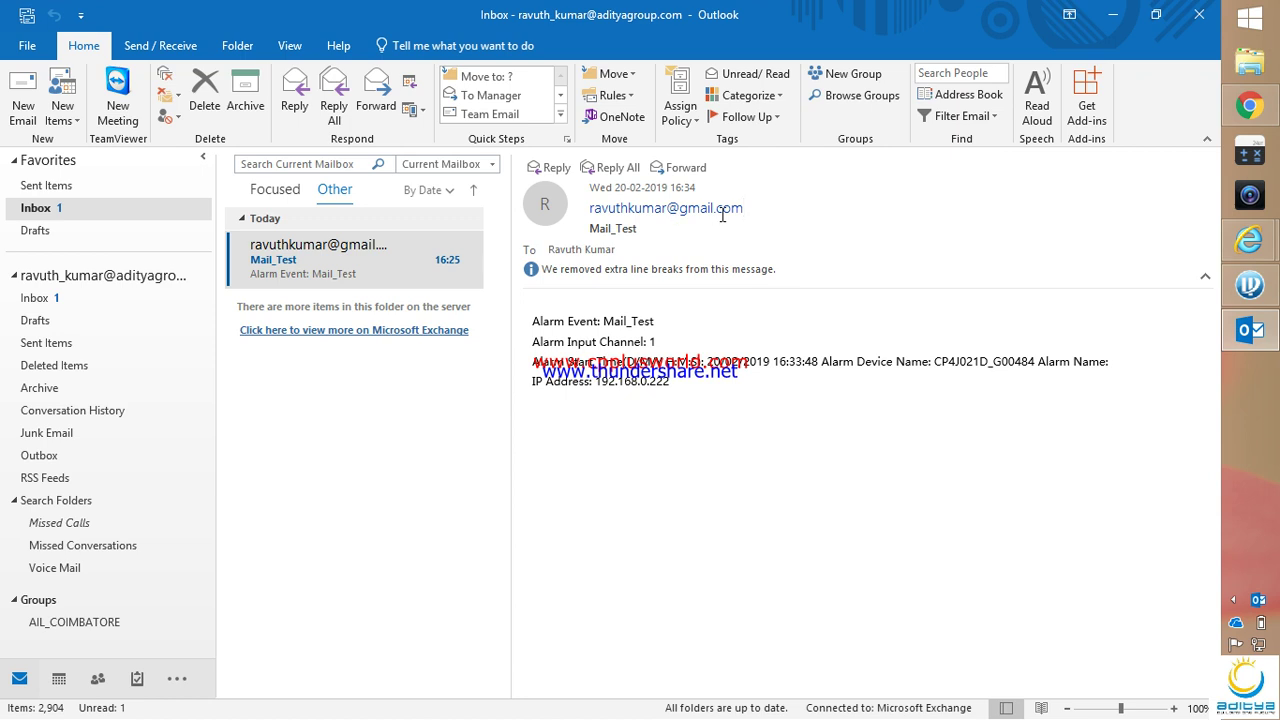
double_click(733, 210)
mouse_move(603, 210)
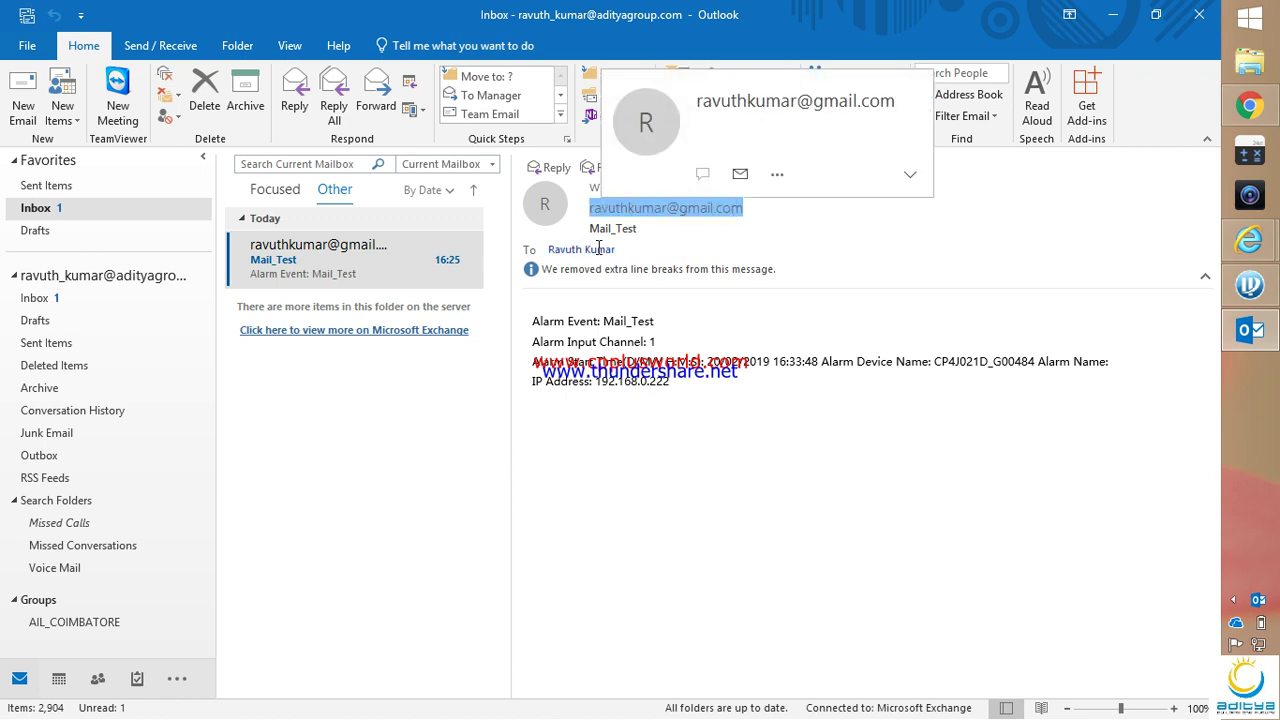
mouse_move(614, 266)
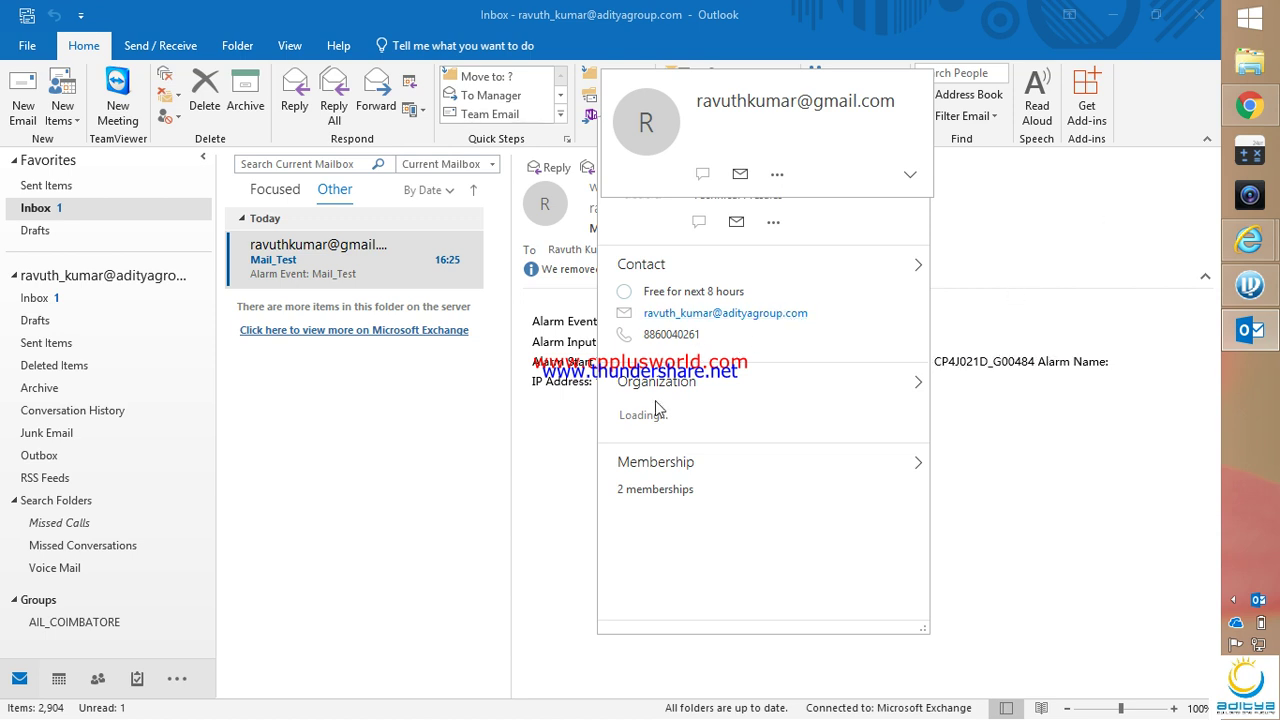
click(562, 414)
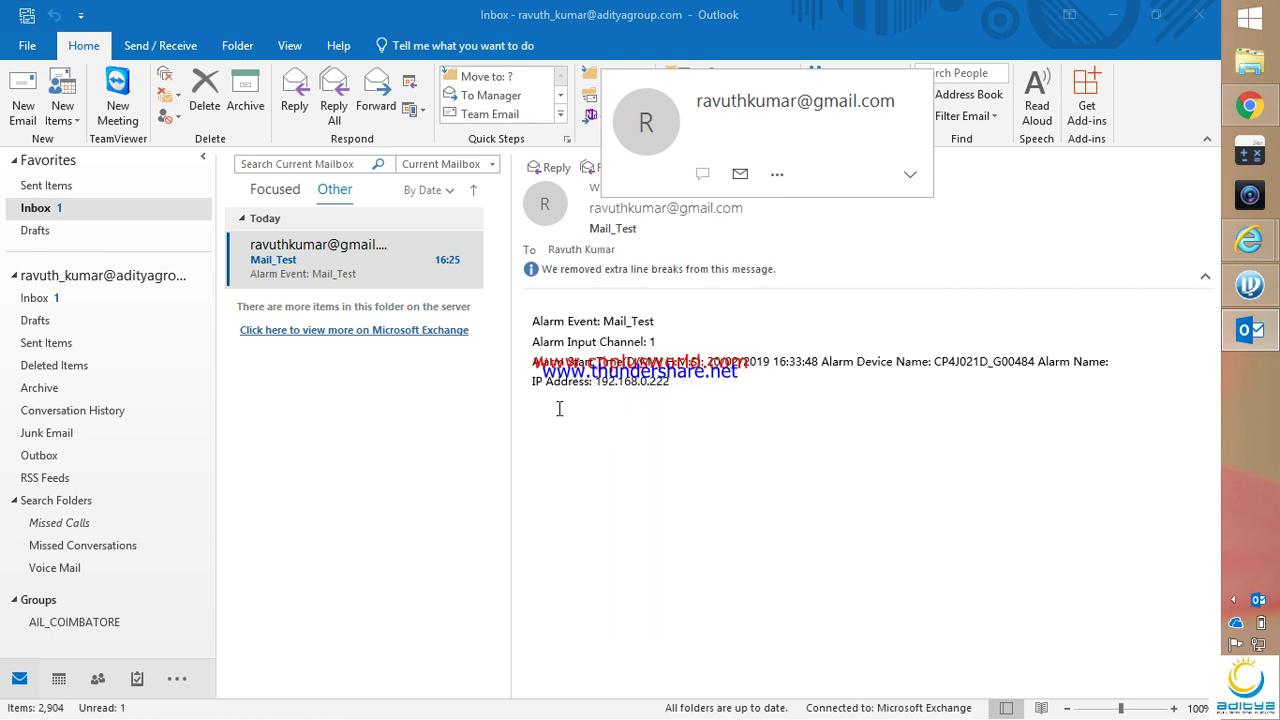
click(297, 266)
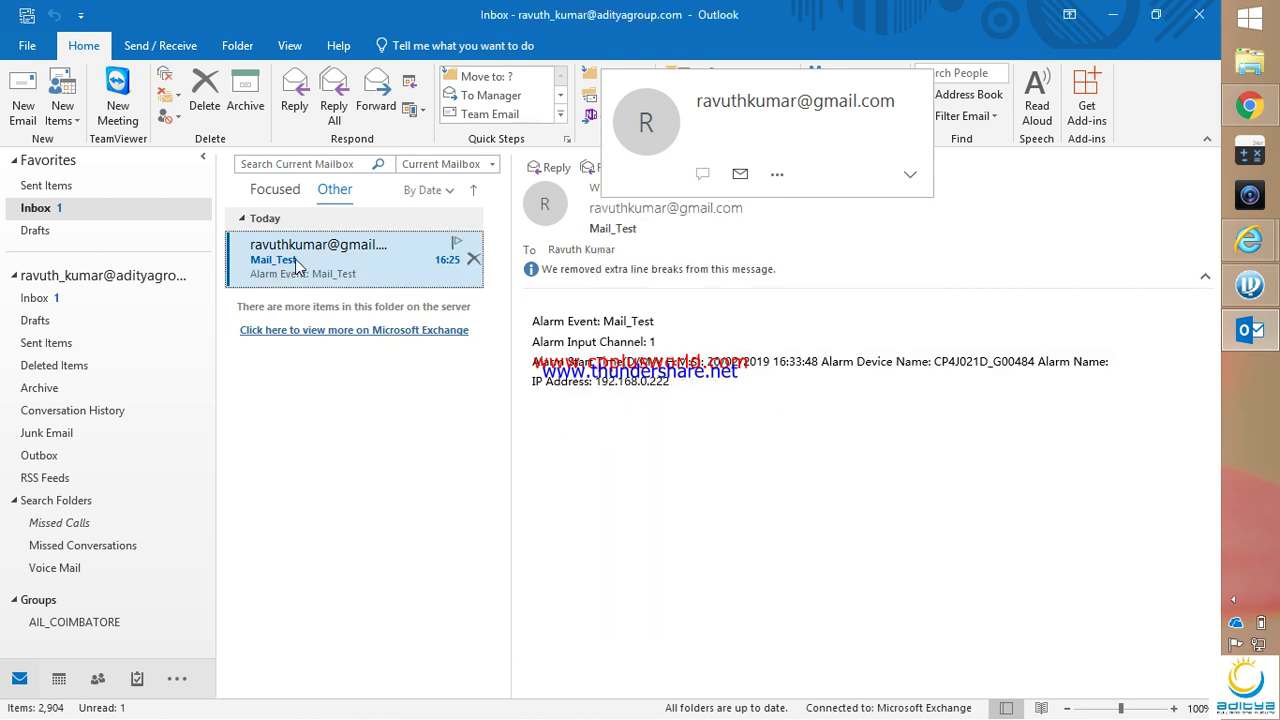
click(275, 189)
click(335, 189)
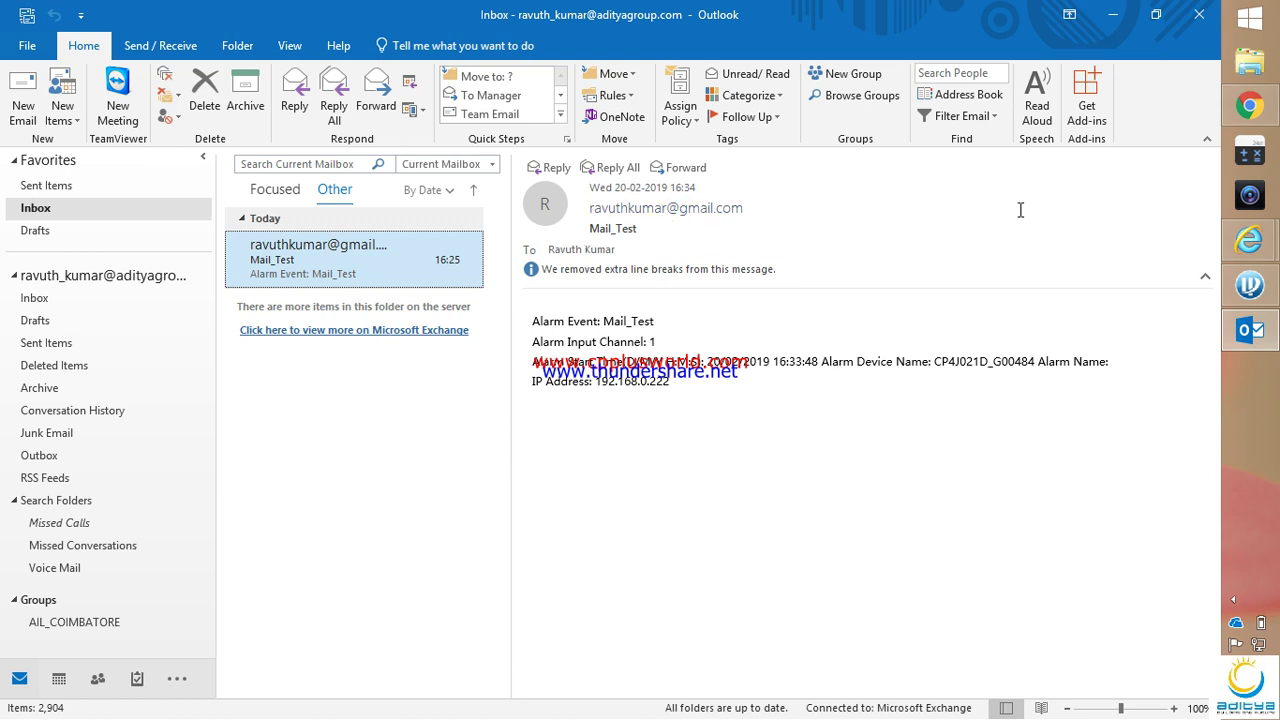
Return to the camera page and open Event > Video Detection's motion detection schedule settings
mouse_move(1249, 105)
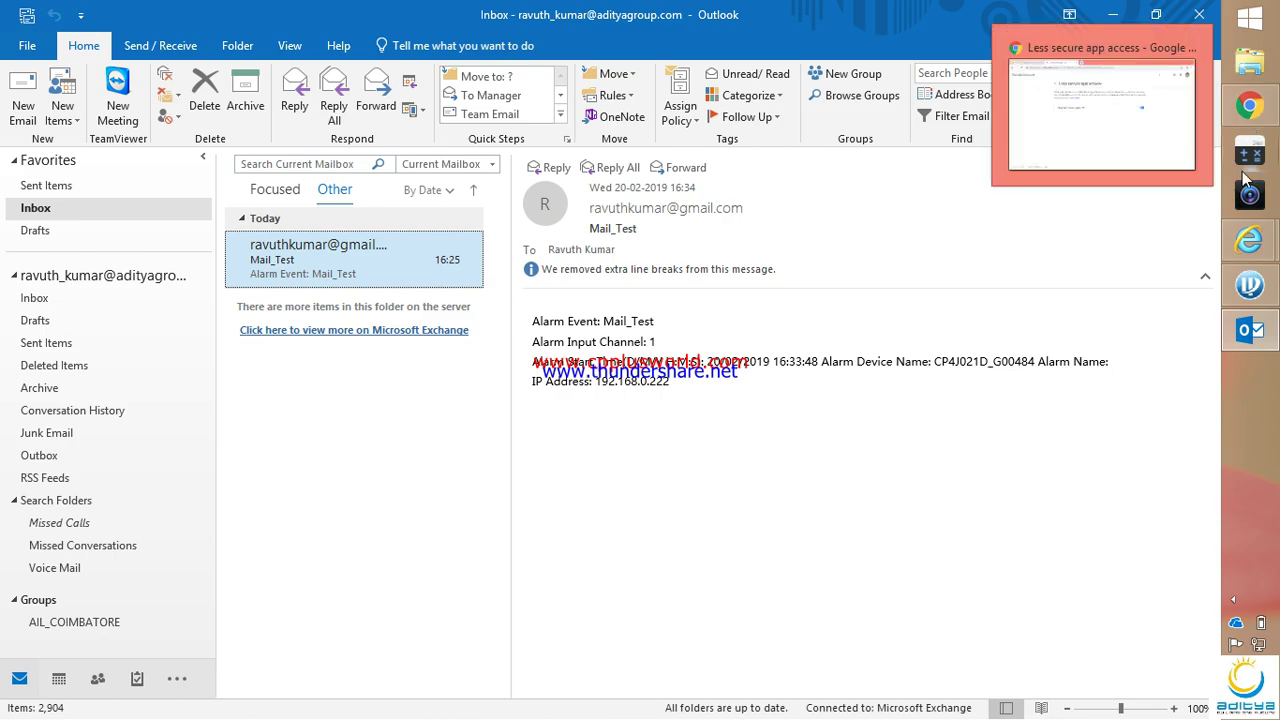
click(1100, 315)
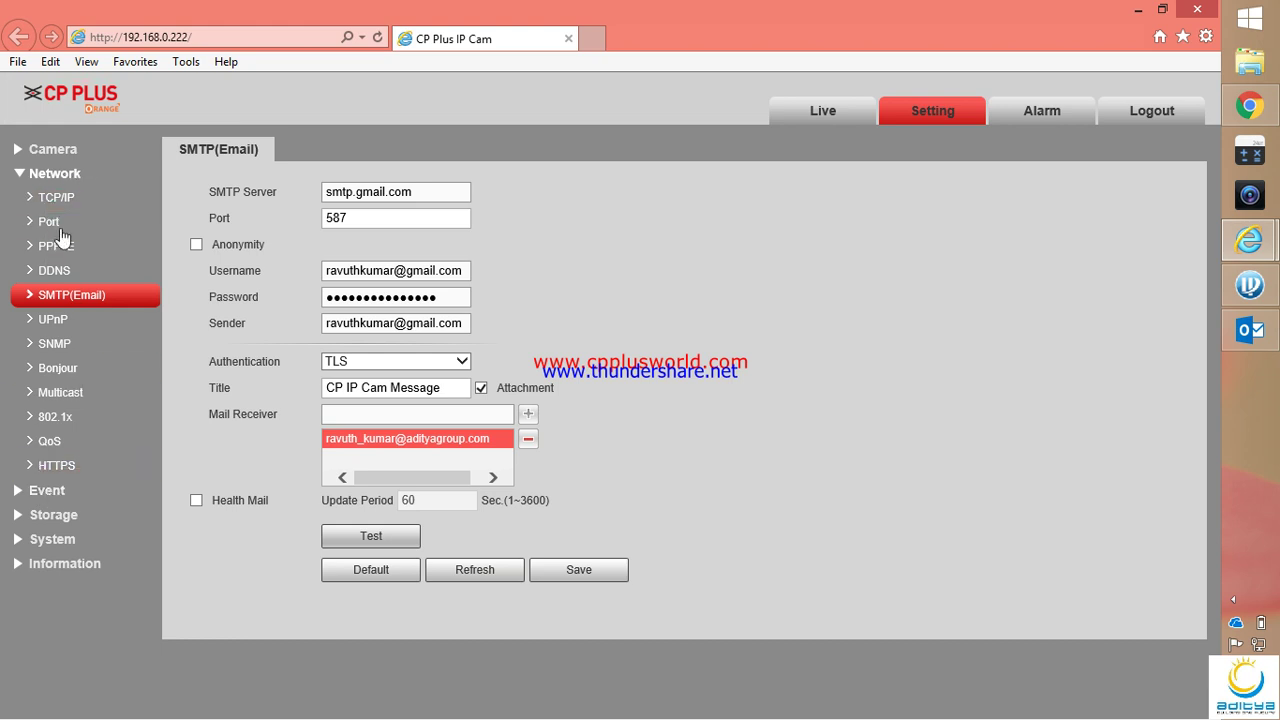
click(48, 489)
click(100, 224)
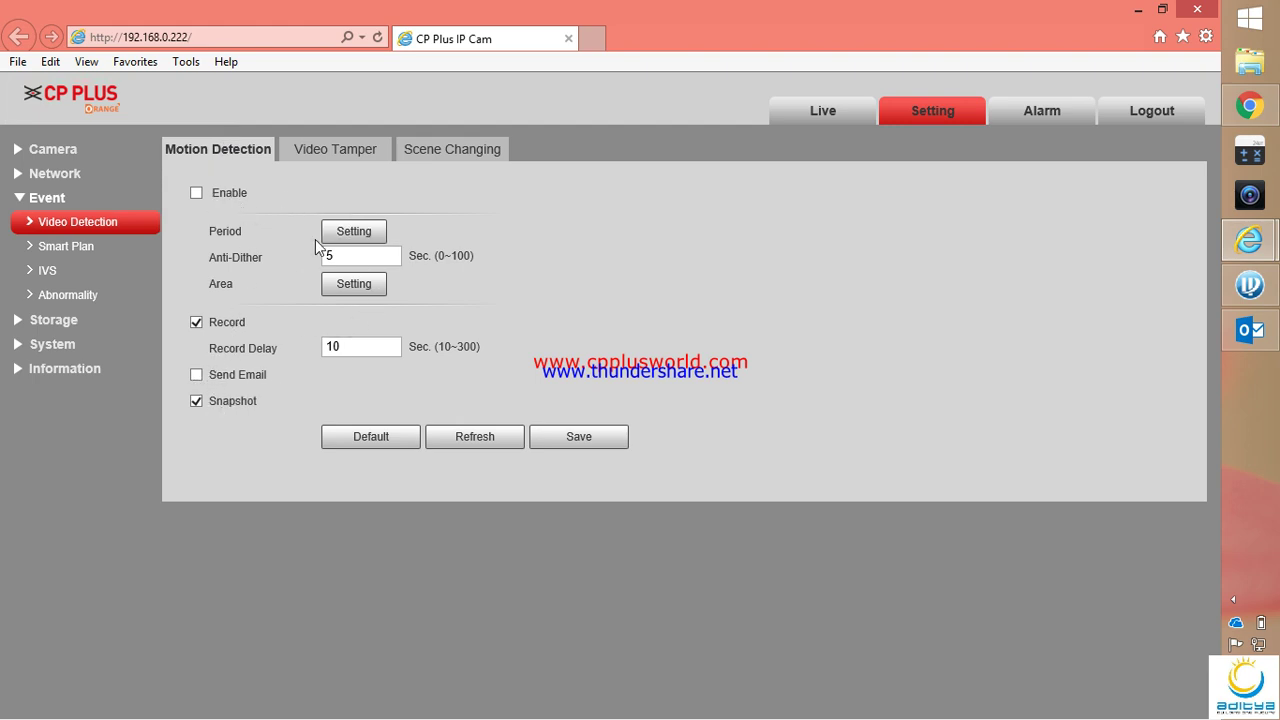
click(351, 233)
Review the Video Tamper and Scene Changing tabs, then bring up Smart Plan
click(337, 152)
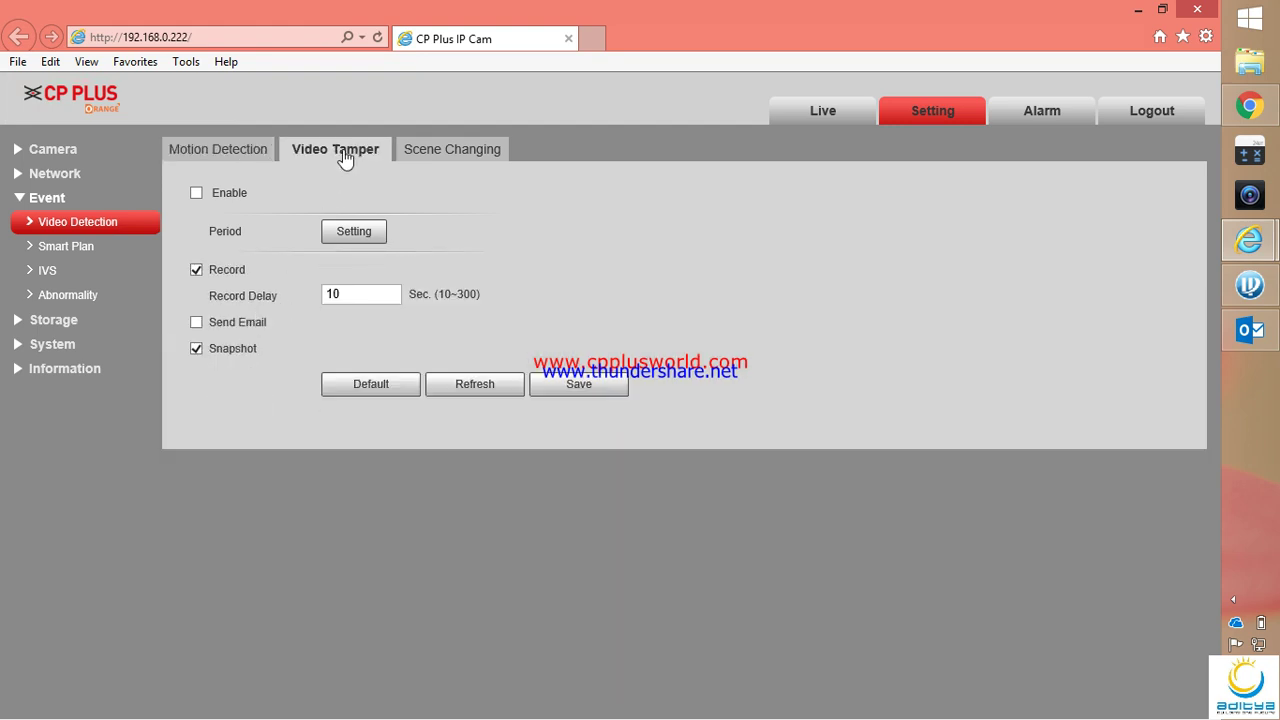
click(444, 153)
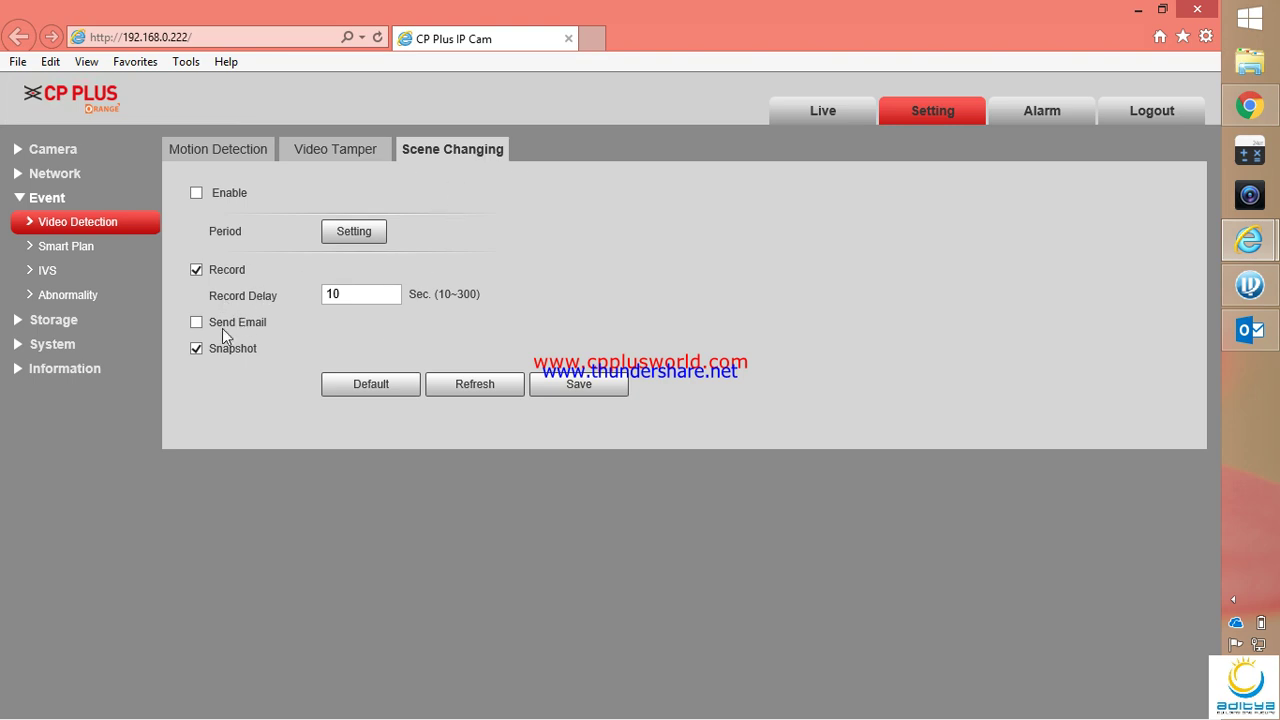
click(86, 250)
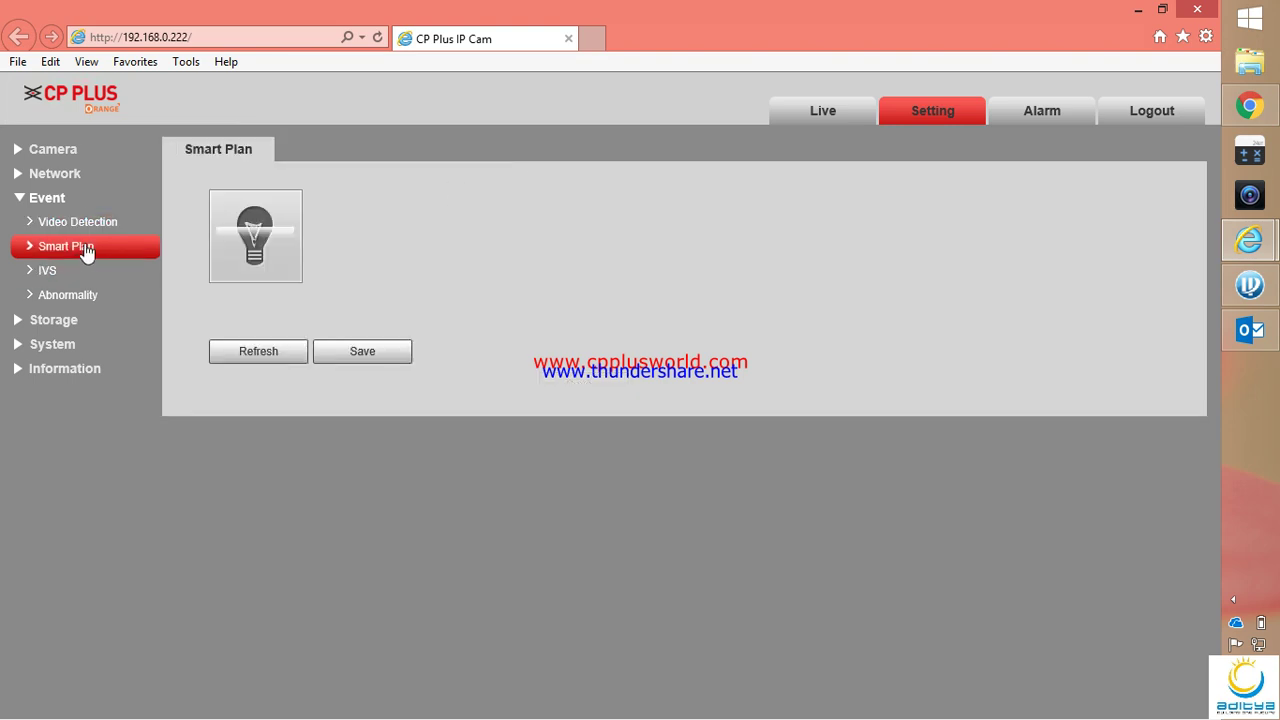
Add a new IVS rule and change Rule1's type to Intrusion
click(46, 274)
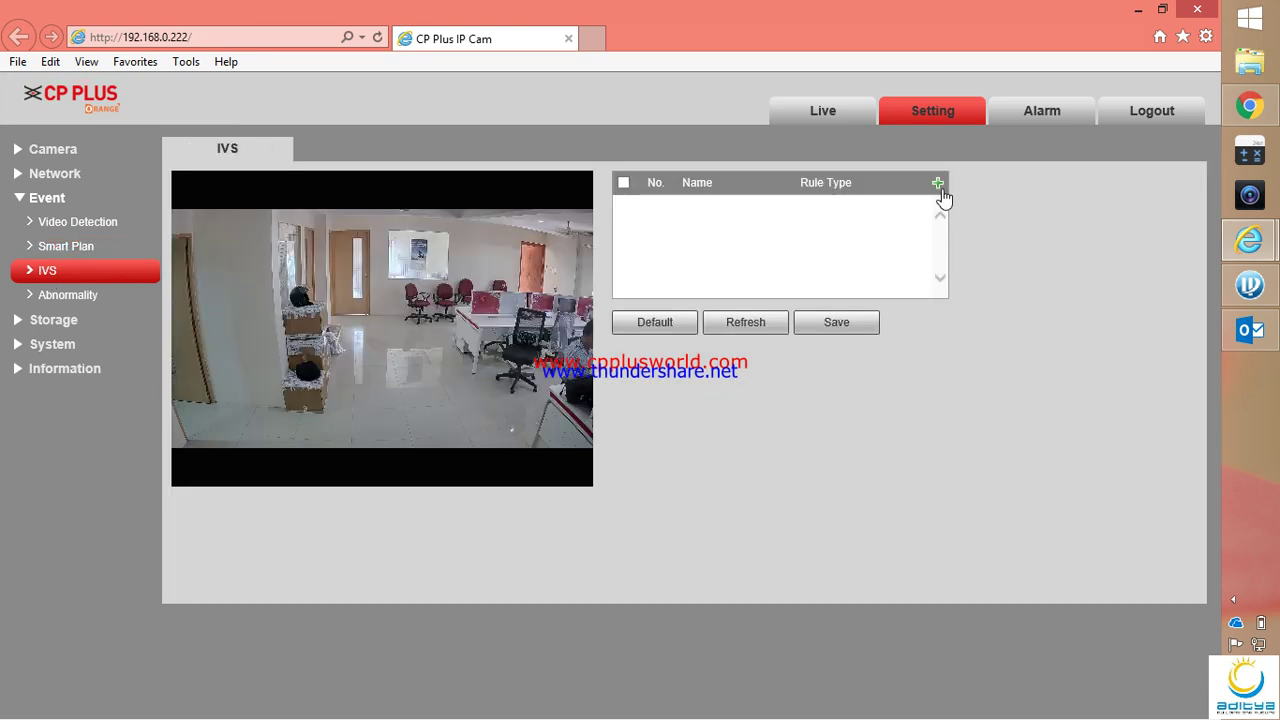
click(939, 186)
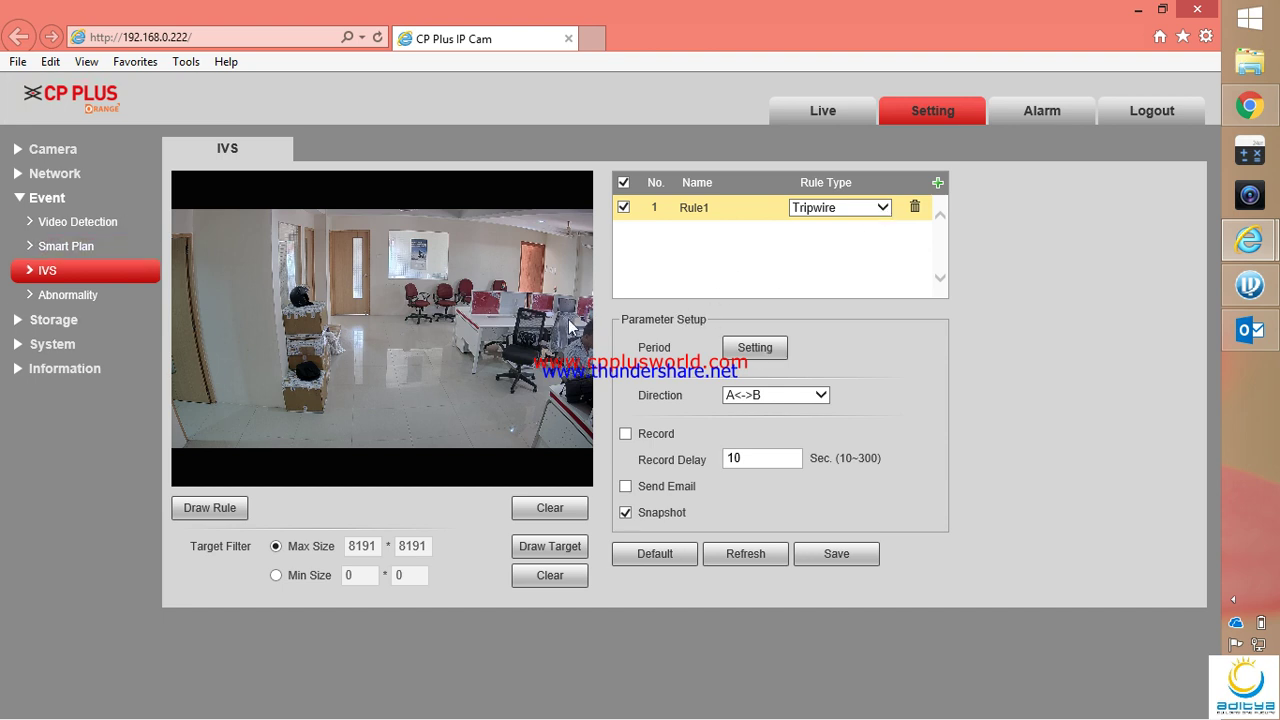
click(886, 209)
click(830, 222)
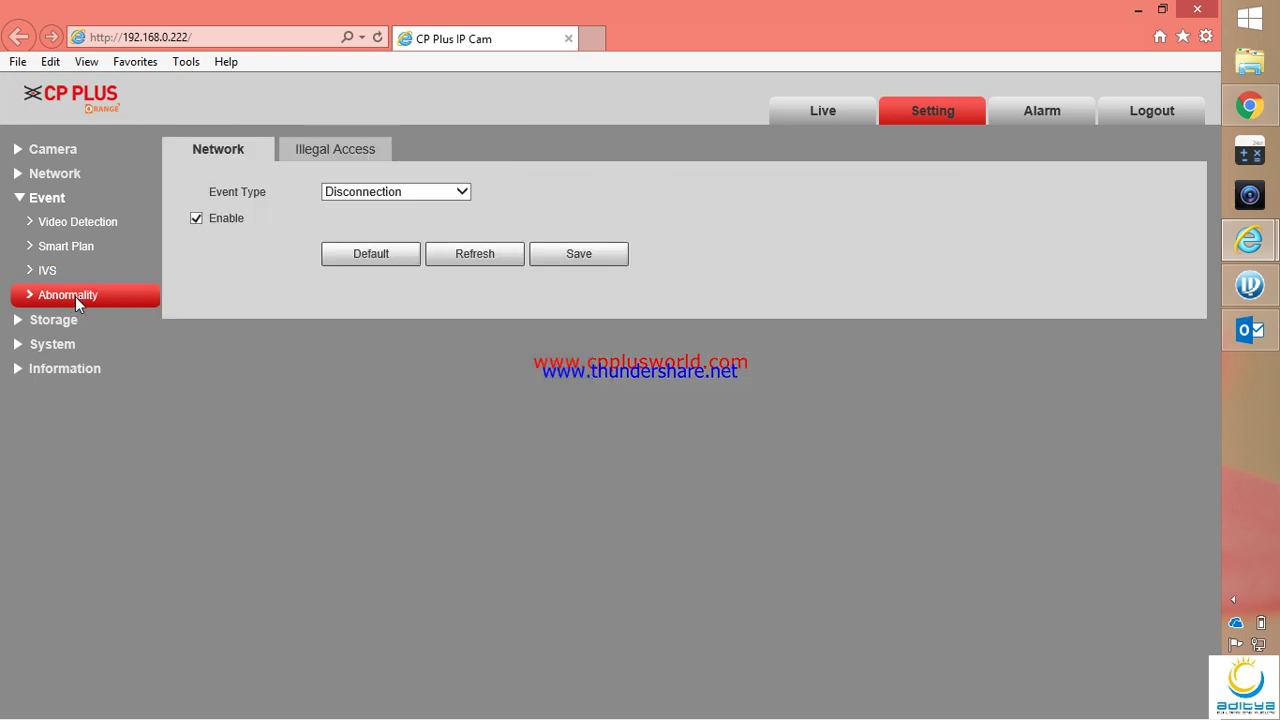
Review the Illegal Access abnormality alarm, then show the Motion Detection settings under Video Detection
click(324, 155)
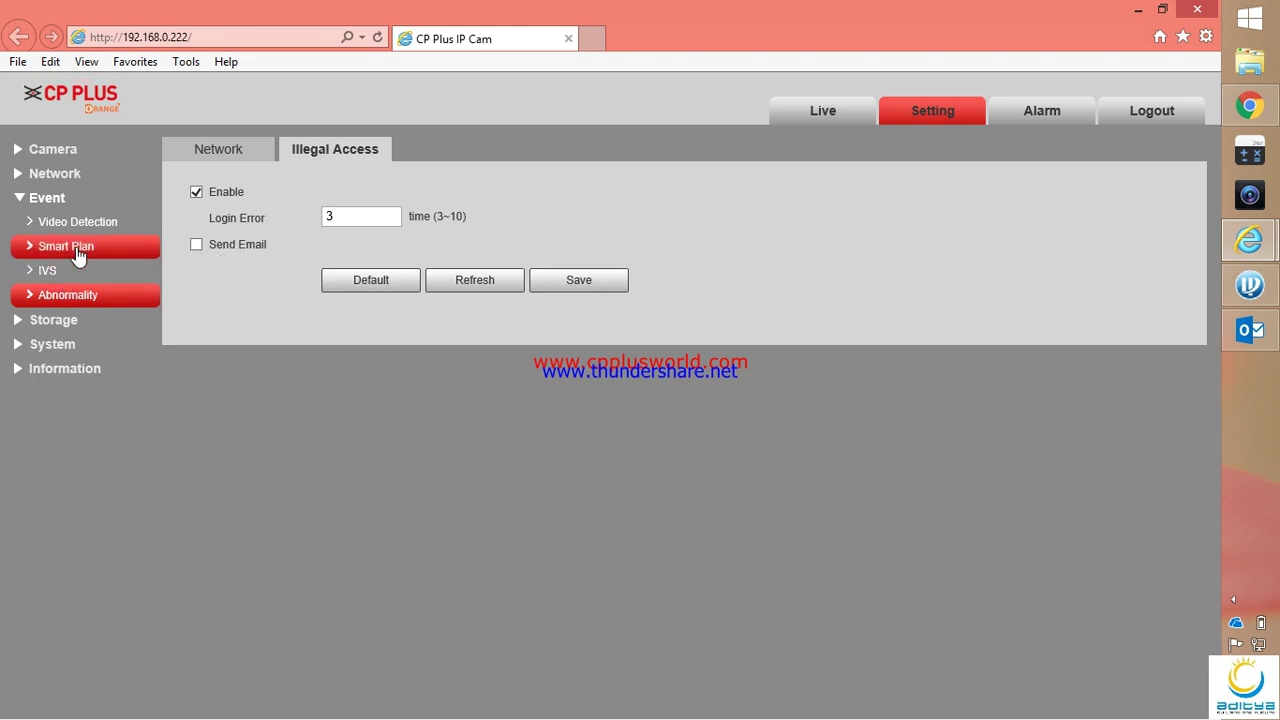
click(45, 222)
click(229, 148)
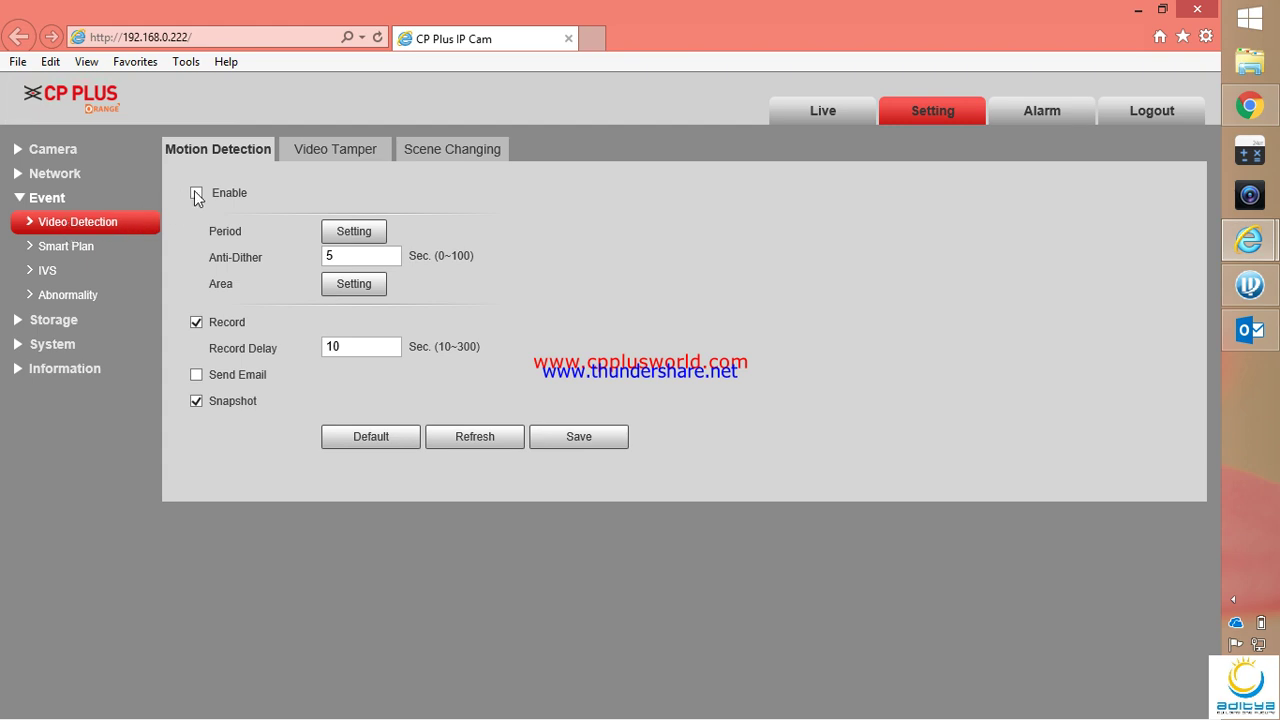
Schedule motion detection for all days, keep the full detection area, and save the settings
click(351, 233)
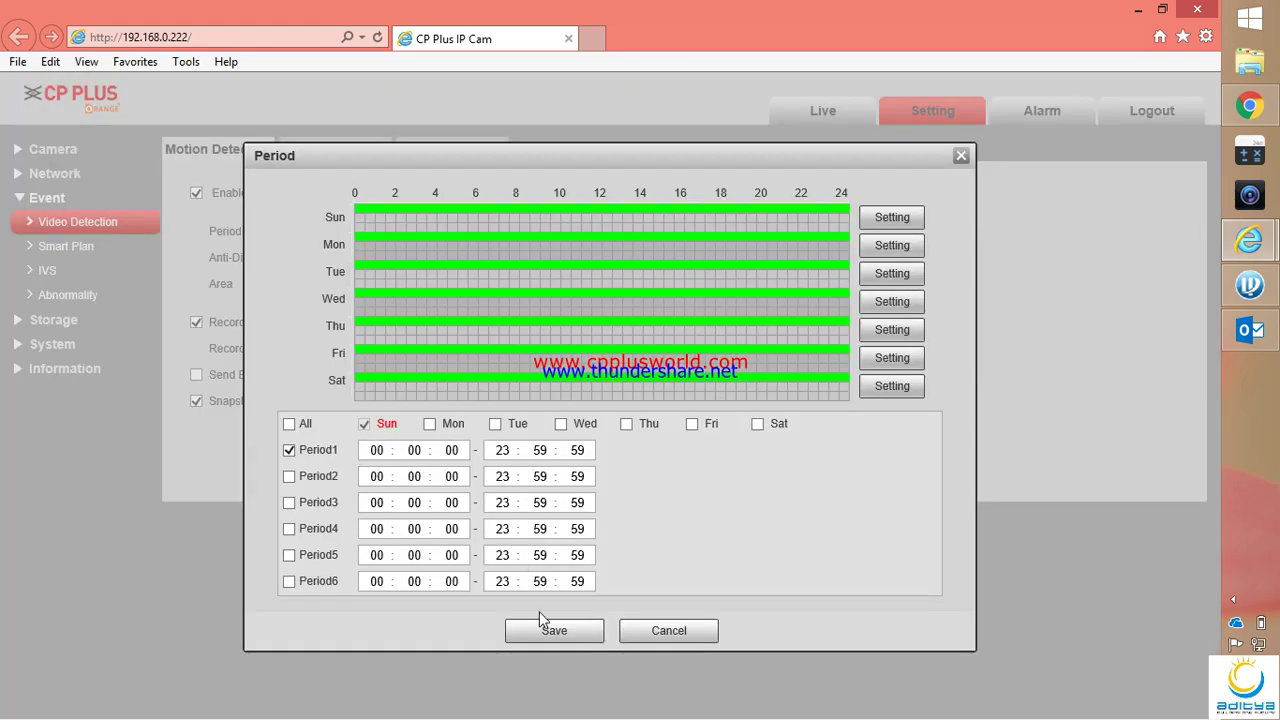
click(289, 424)
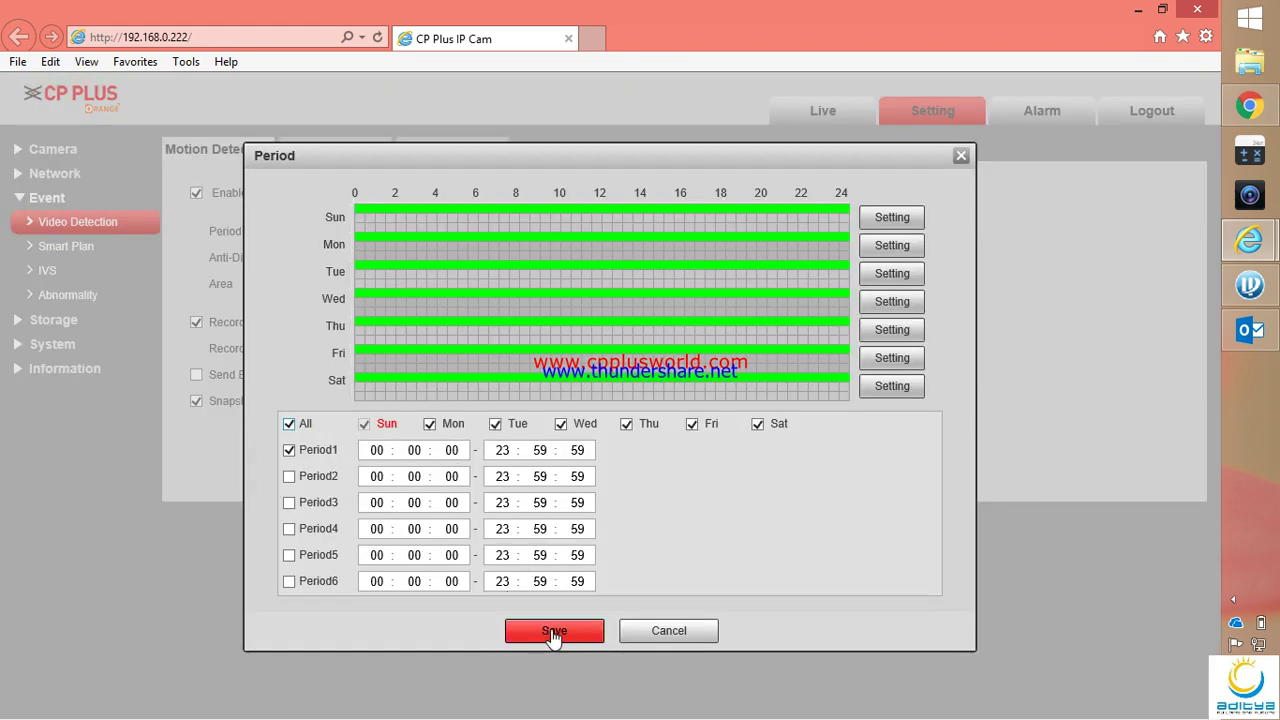
click(512, 632)
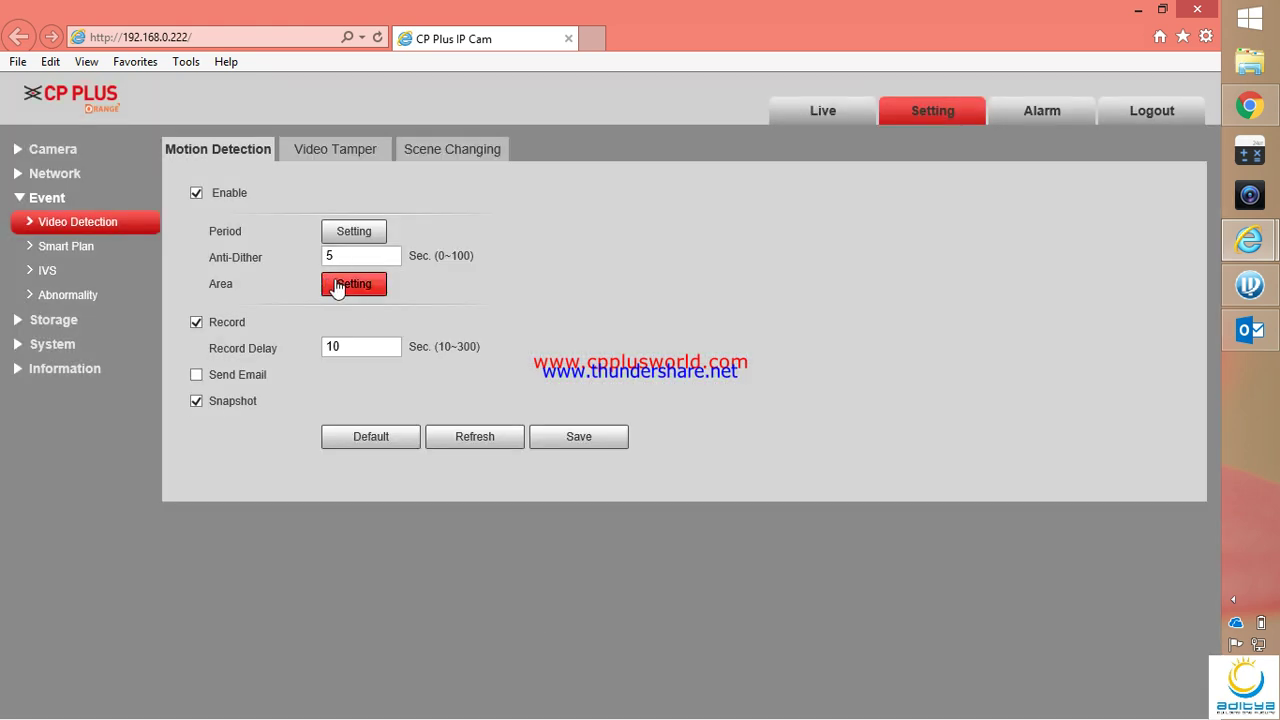
click(352, 284)
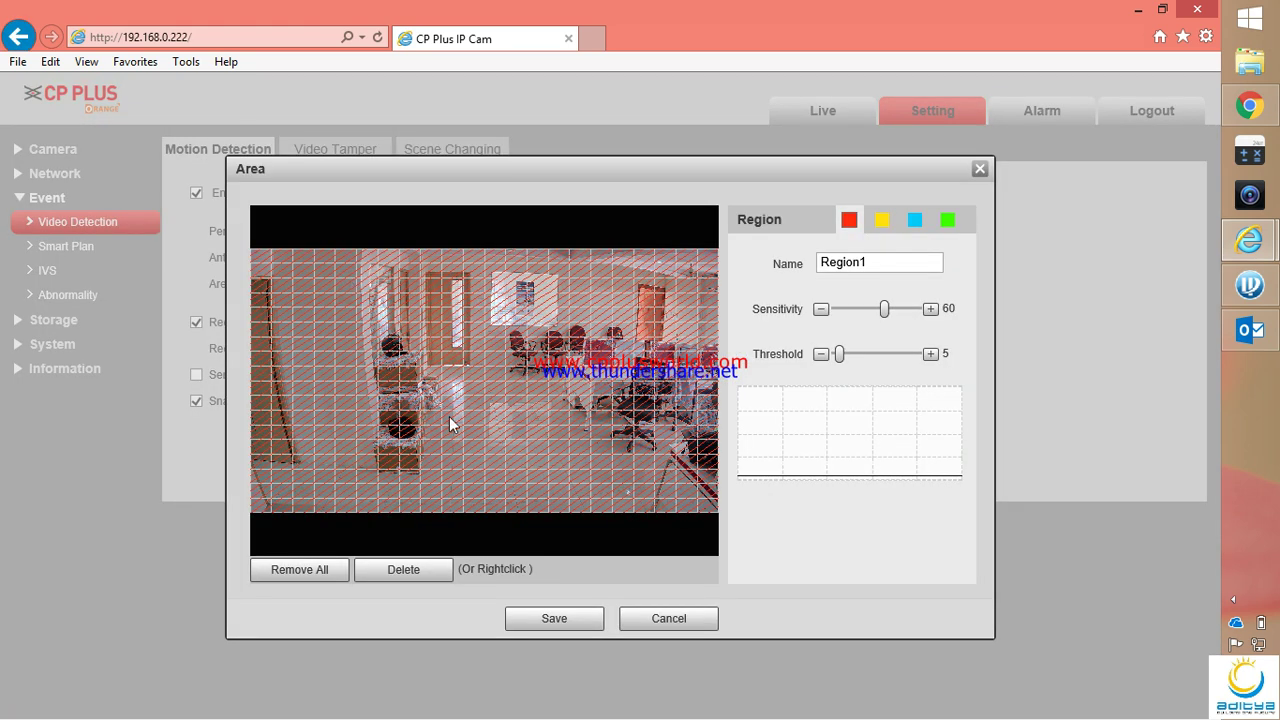
click(555, 619)
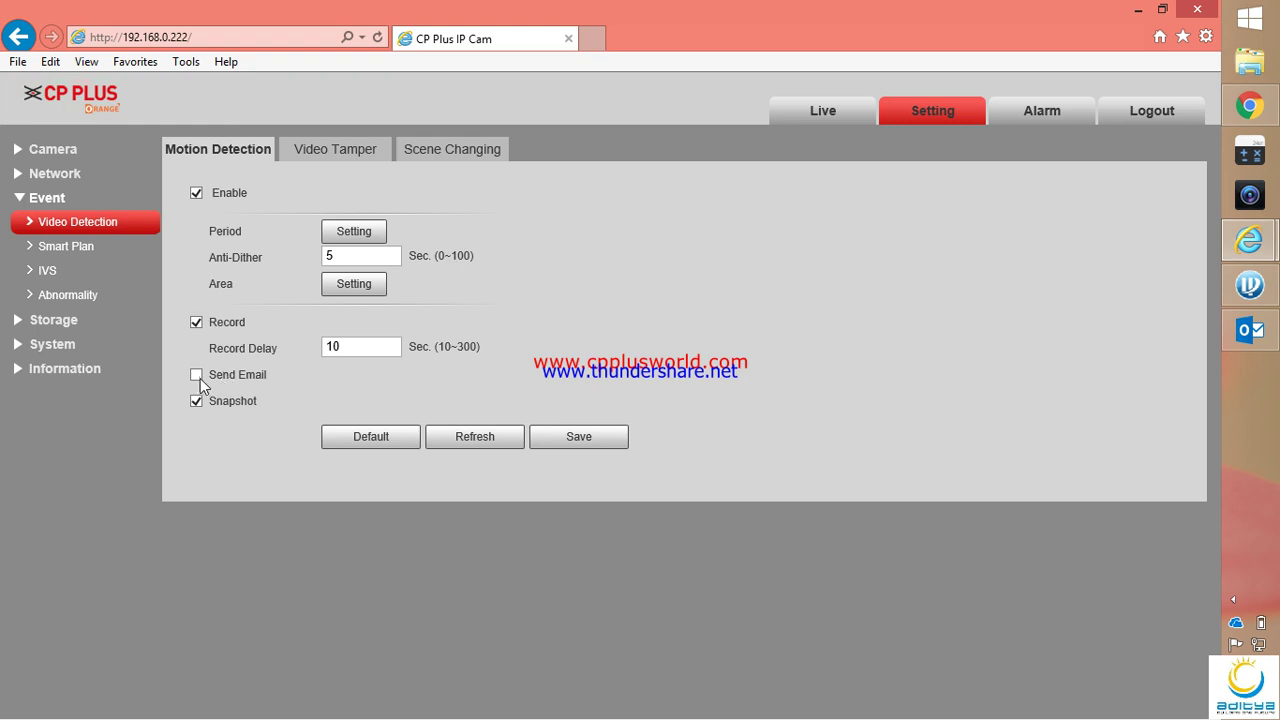
click(579, 445)
In Outlook's Inbox > Other, read a CP IP Cam Message alarm mail and view its jpg snapshot
click(1250, 330)
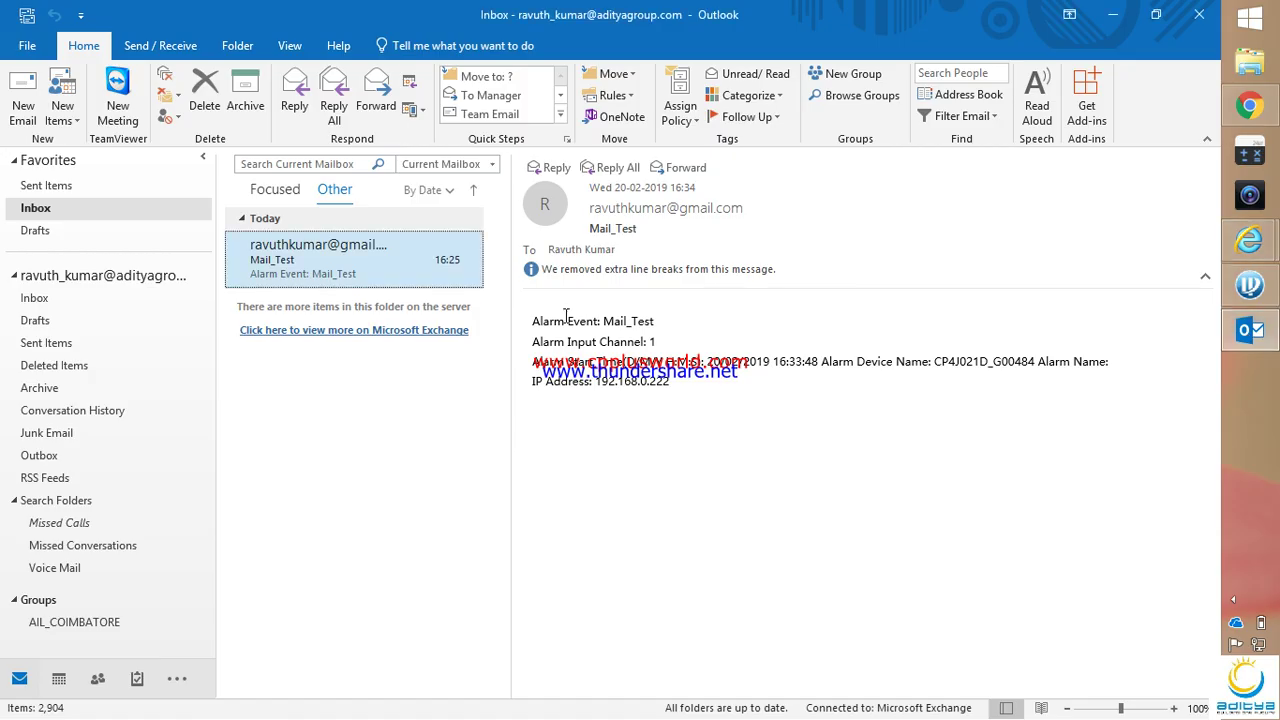
click(38, 300)
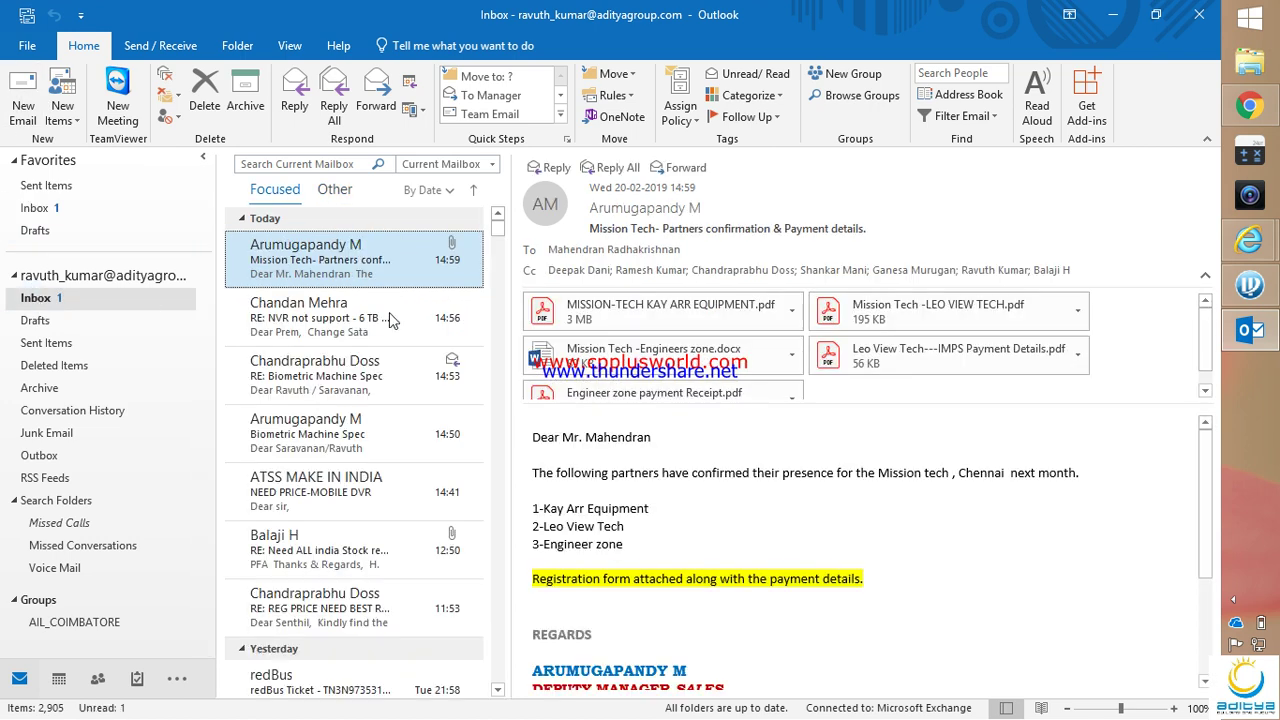
click(363, 241)
click(325, 272)
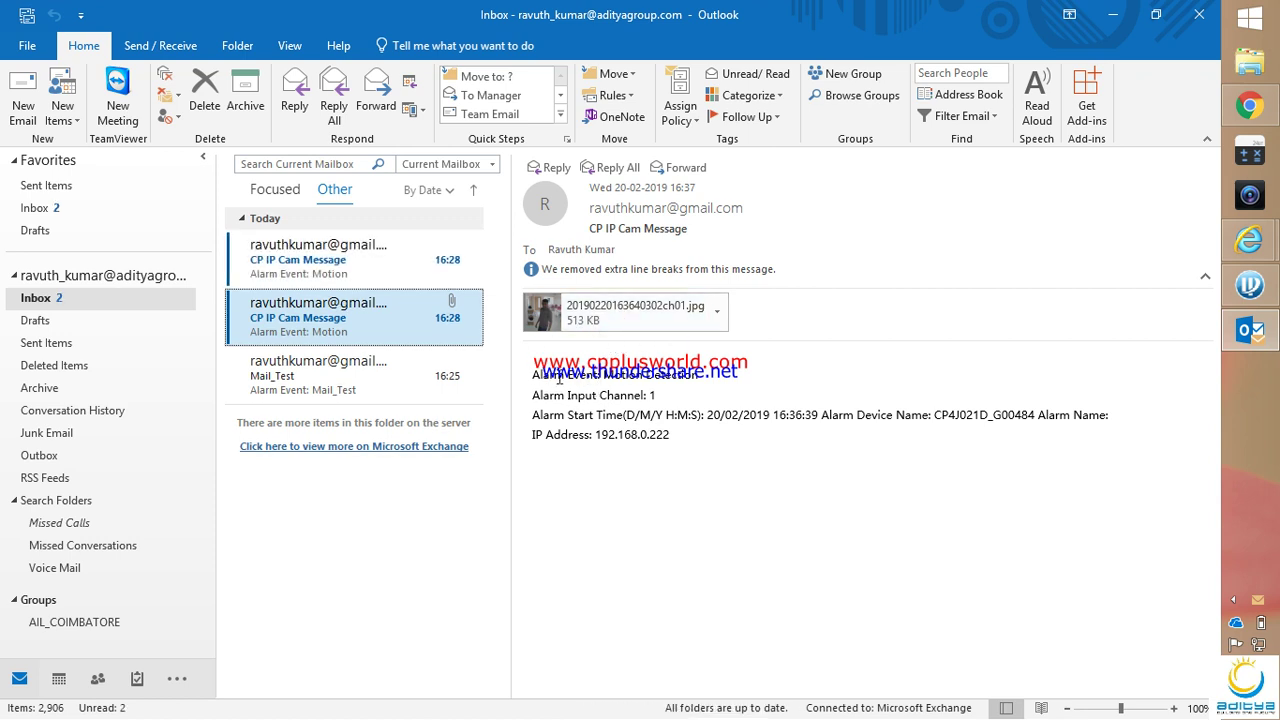
drag(704, 376, 934, 429)
click(956, 437)
drag(698, 463, 388, 328)
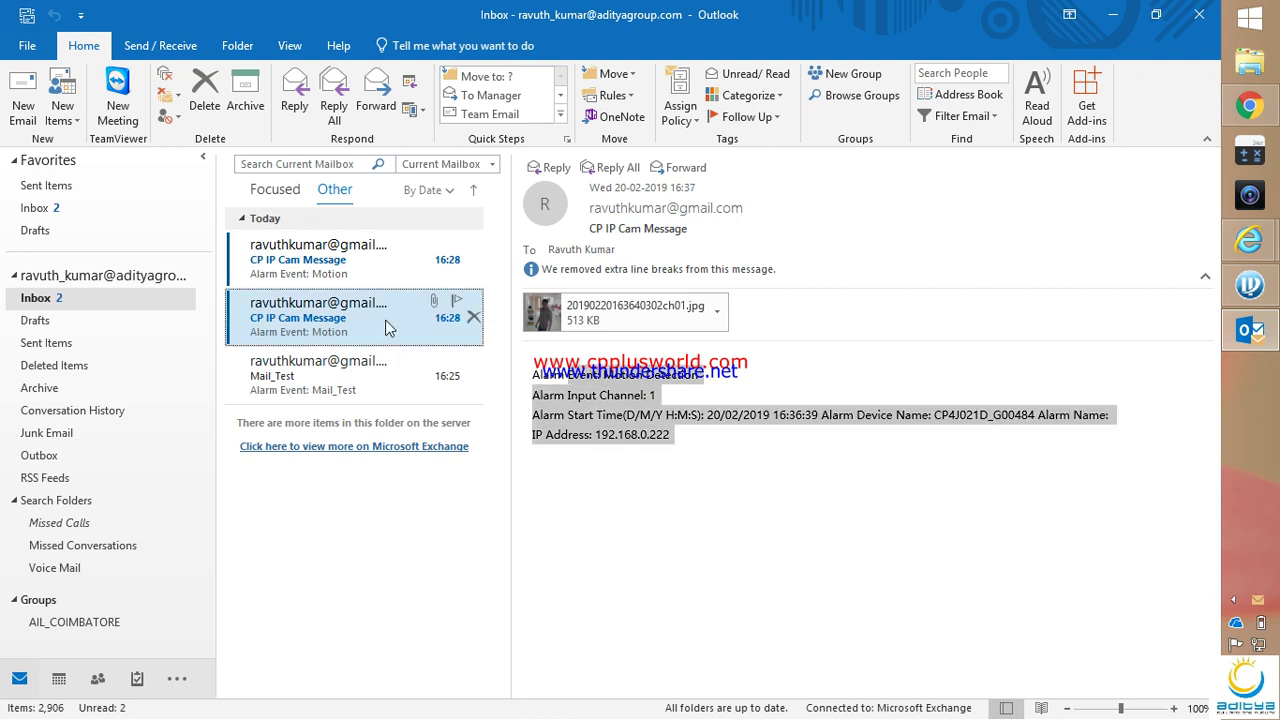
double_click(636, 314)
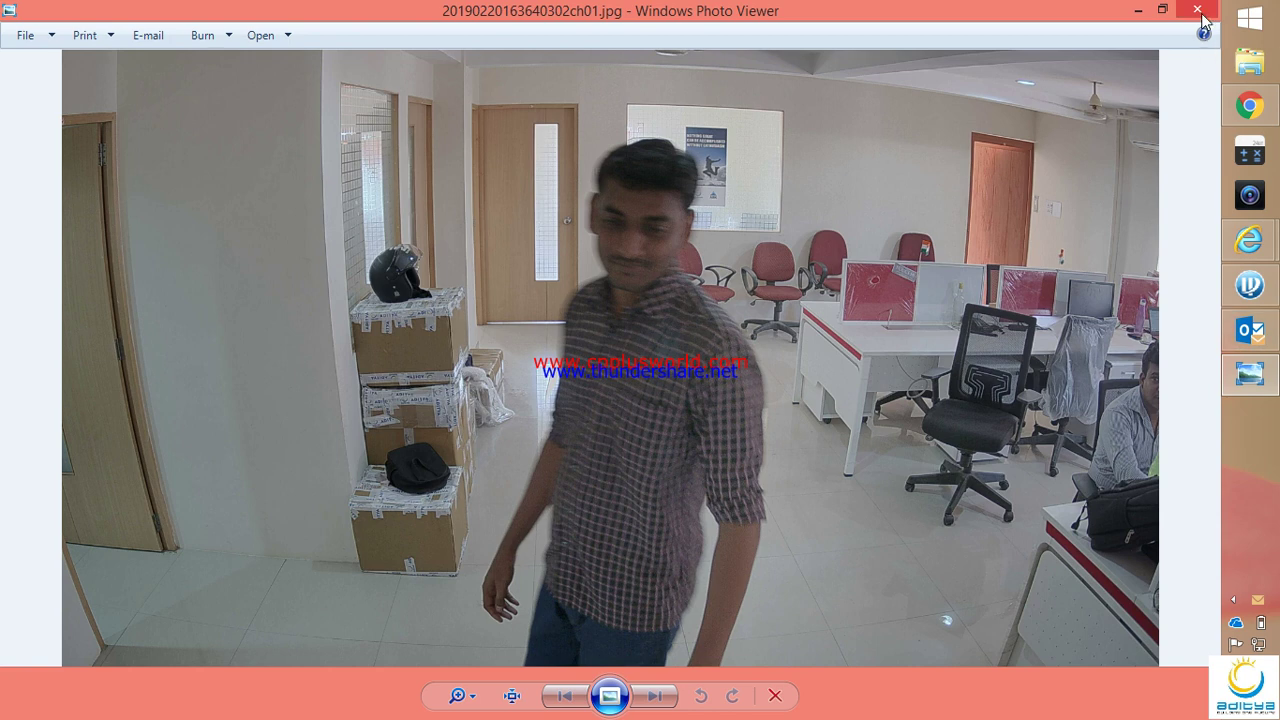
click(1203, 17)
Compare the newer alarm mails, reading the Motion Detection end details and the snapshot mail
click(343, 262)
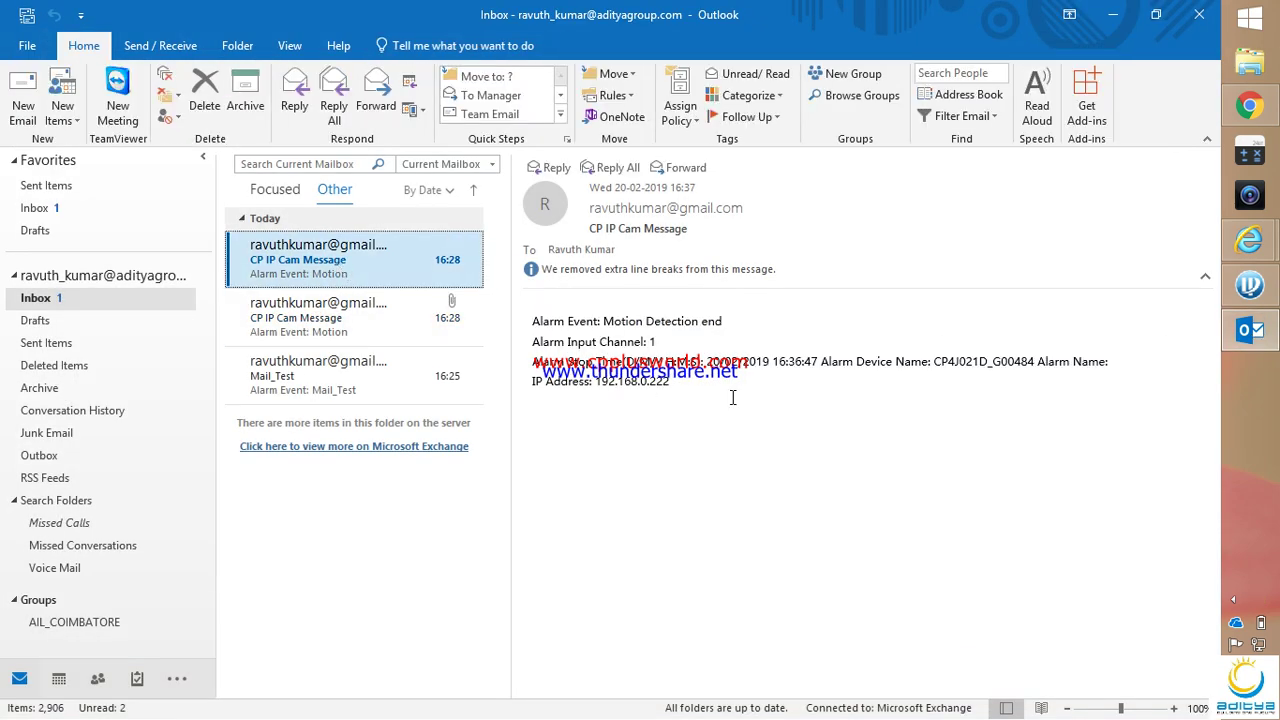
click(362, 320)
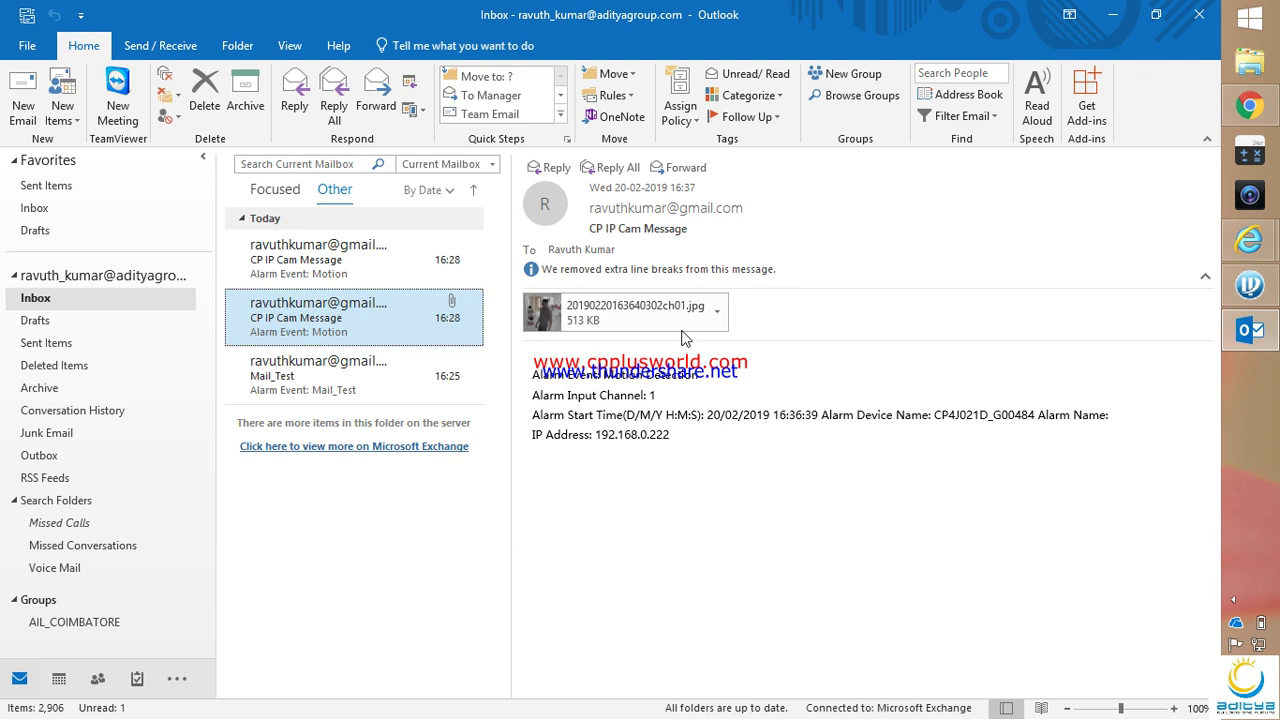
drag(532, 374, 696, 437)
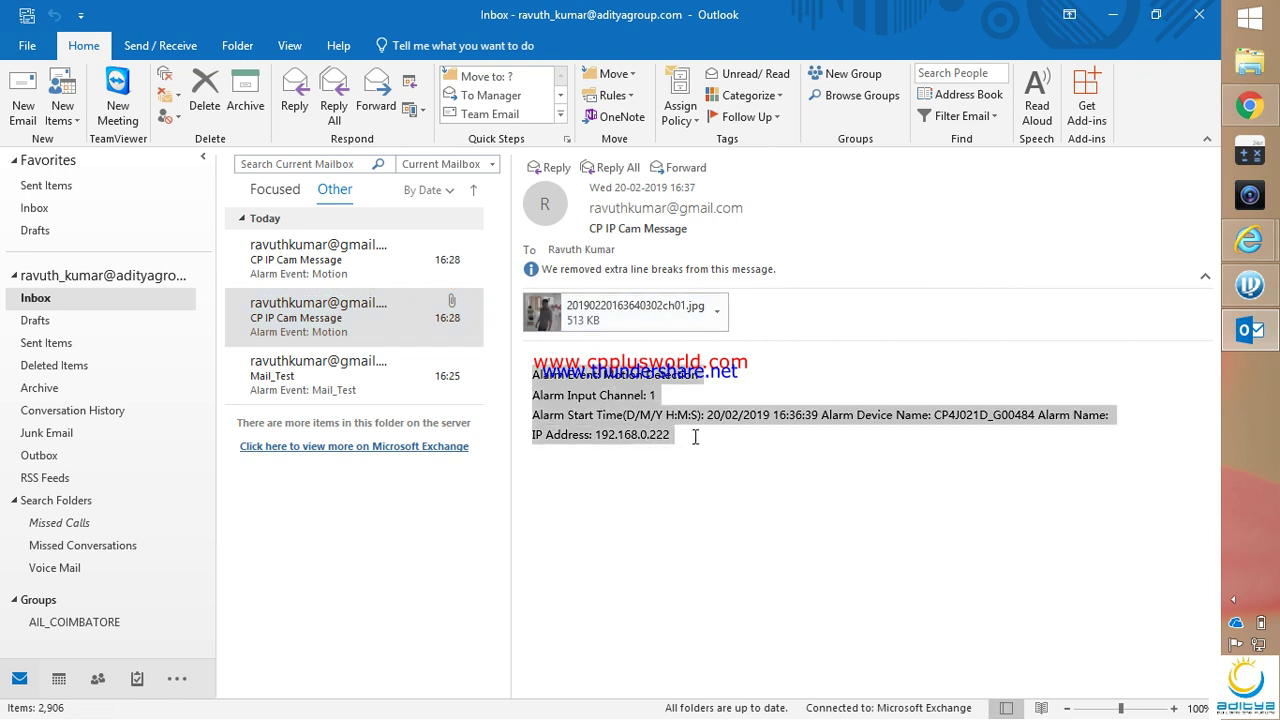
click(360, 267)
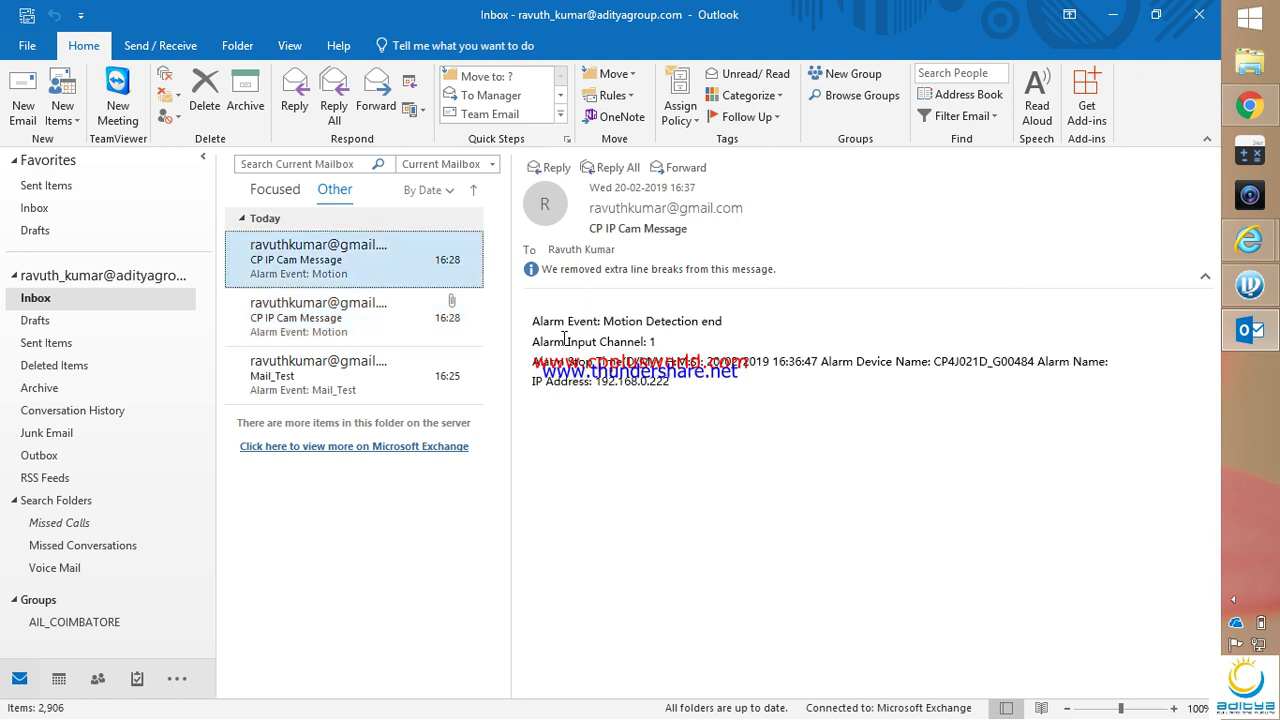
drag(690, 387, 568, 318)
click(388, 326)
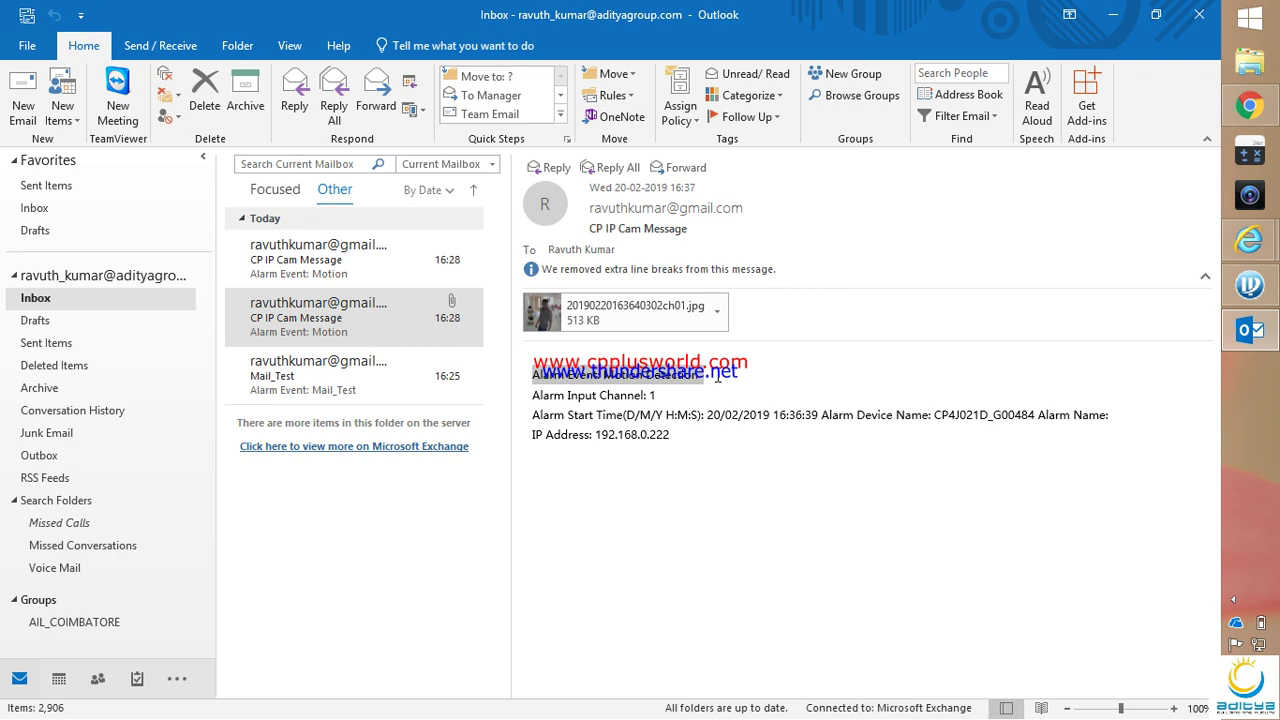
click(465, 262)
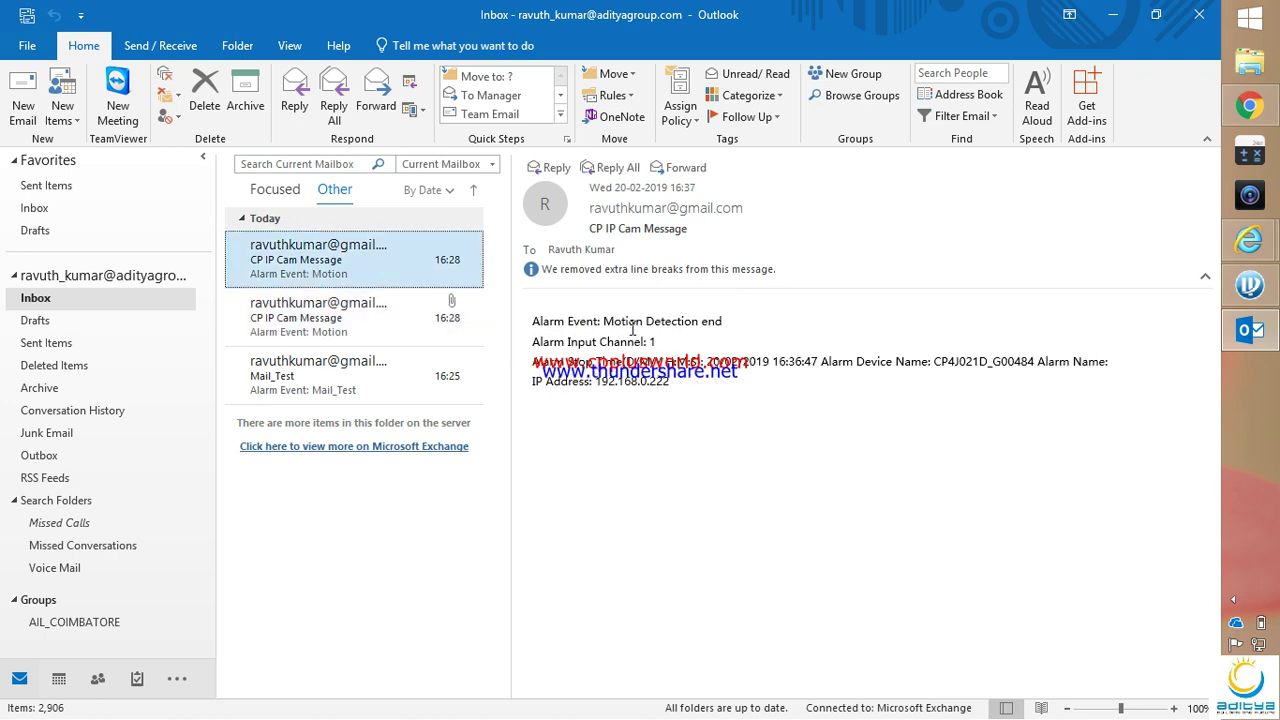
drag(736, 321, 532, 321)
click(380, 325)
click(365, 278)
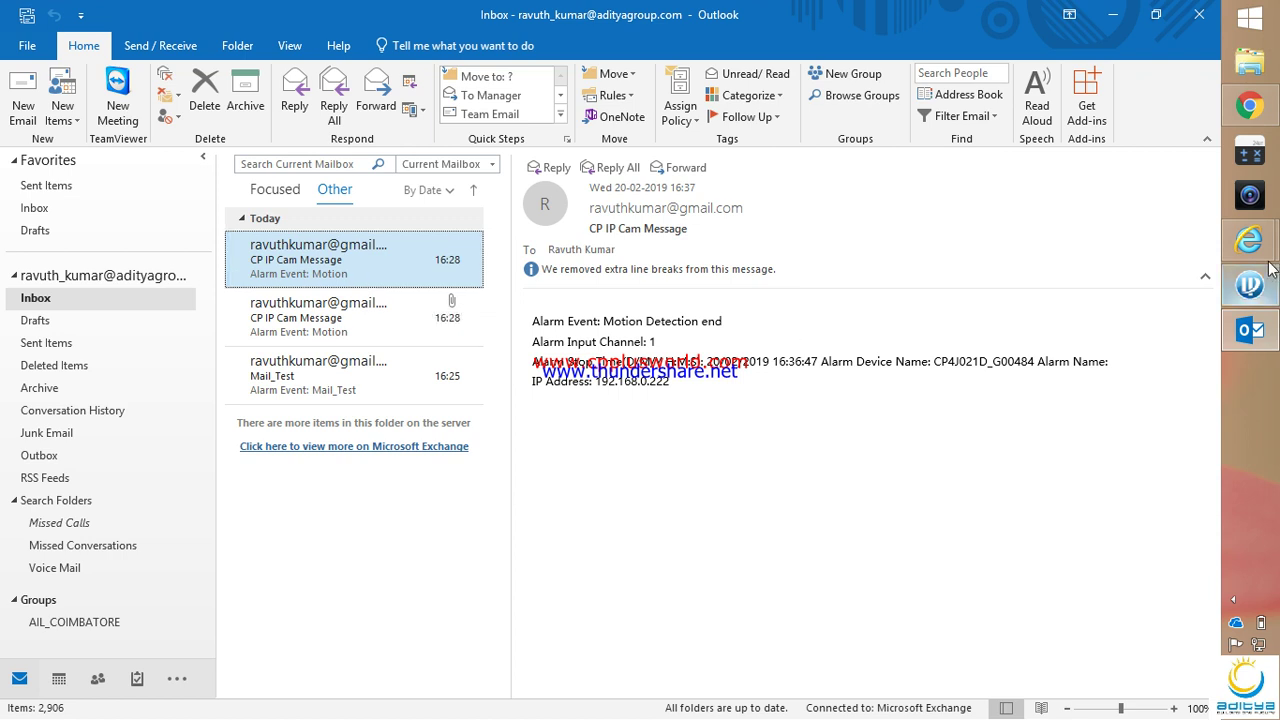
Show the camera's live view, then switch to the CP PLUS Tamil YouTube window
mouse_move(1257, 250)
click(1134, 322)
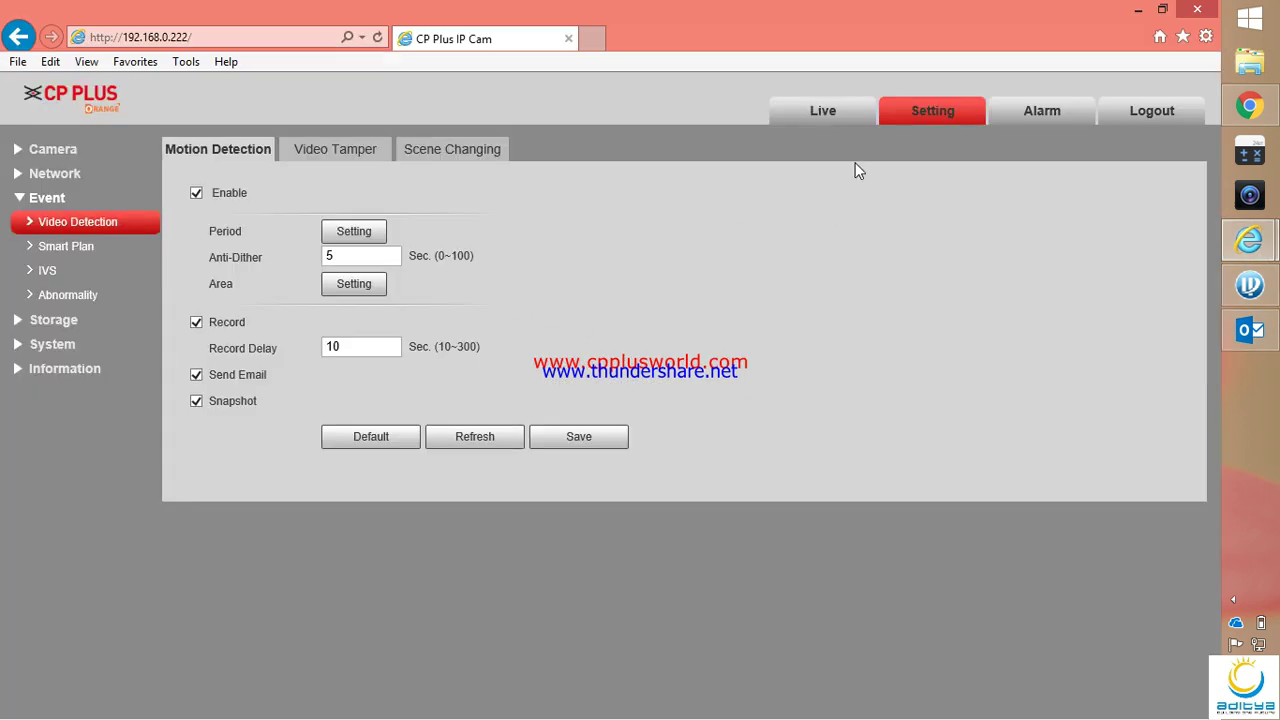
click(824, 118)
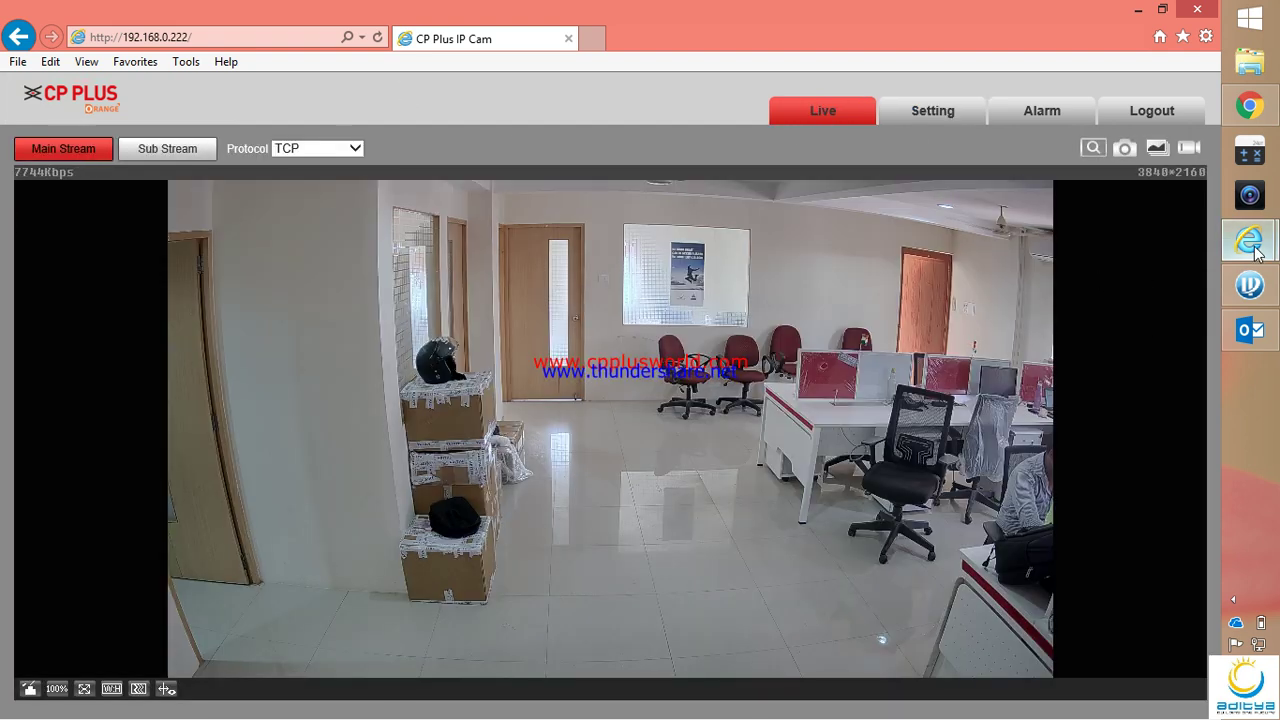
mouse_move(1252, 245)
click(1071, 198)
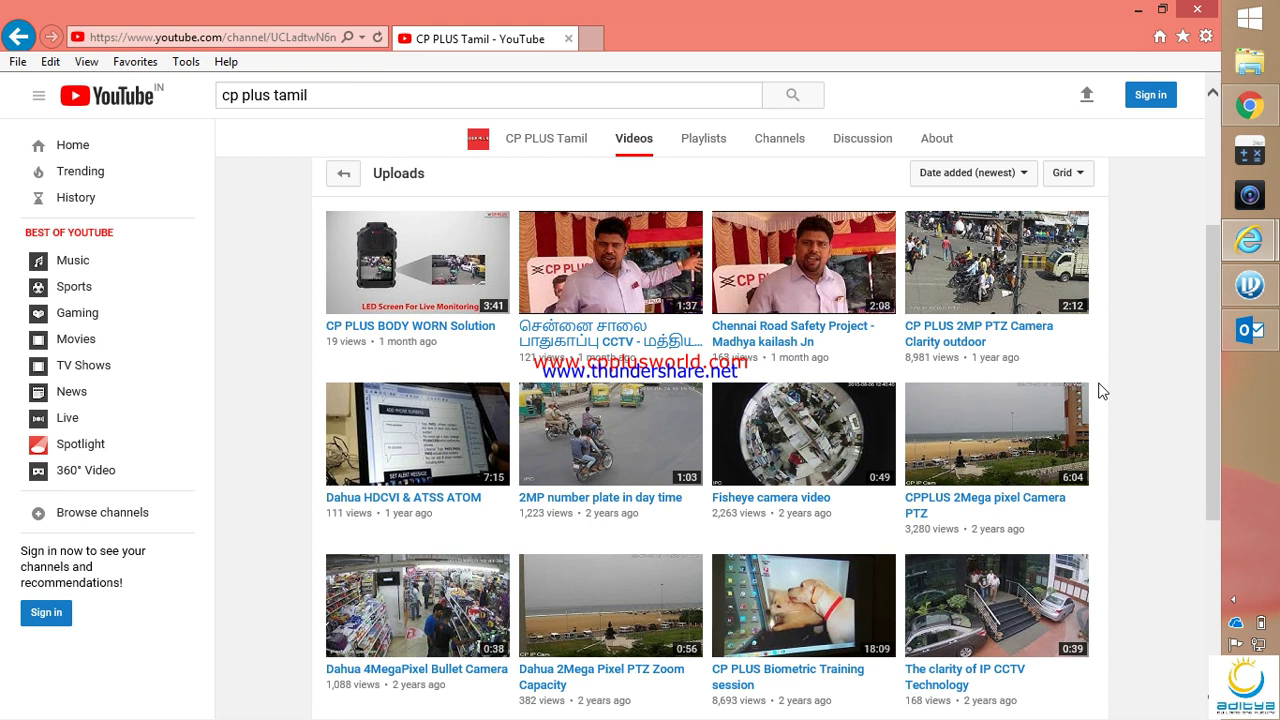
Minimize the open windows and restore the CP PLUS Tamil YouTube Videos page
click(1139, 12)
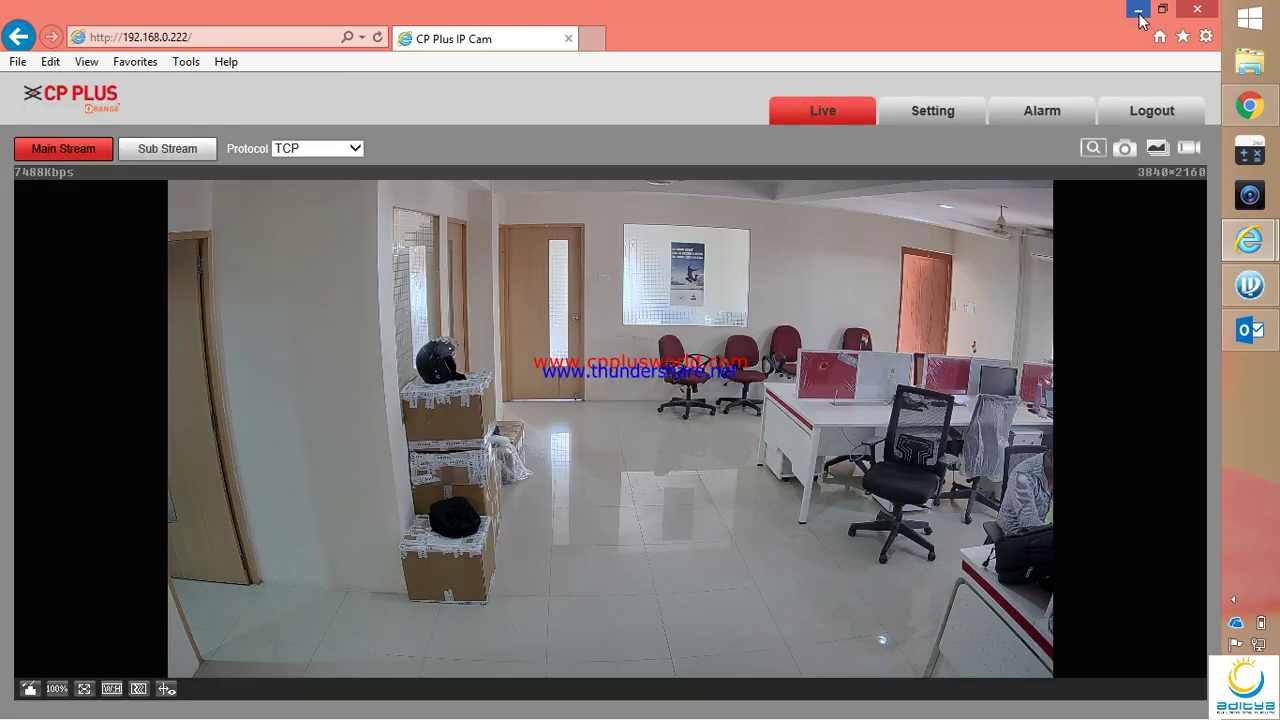
click(1139, 12)
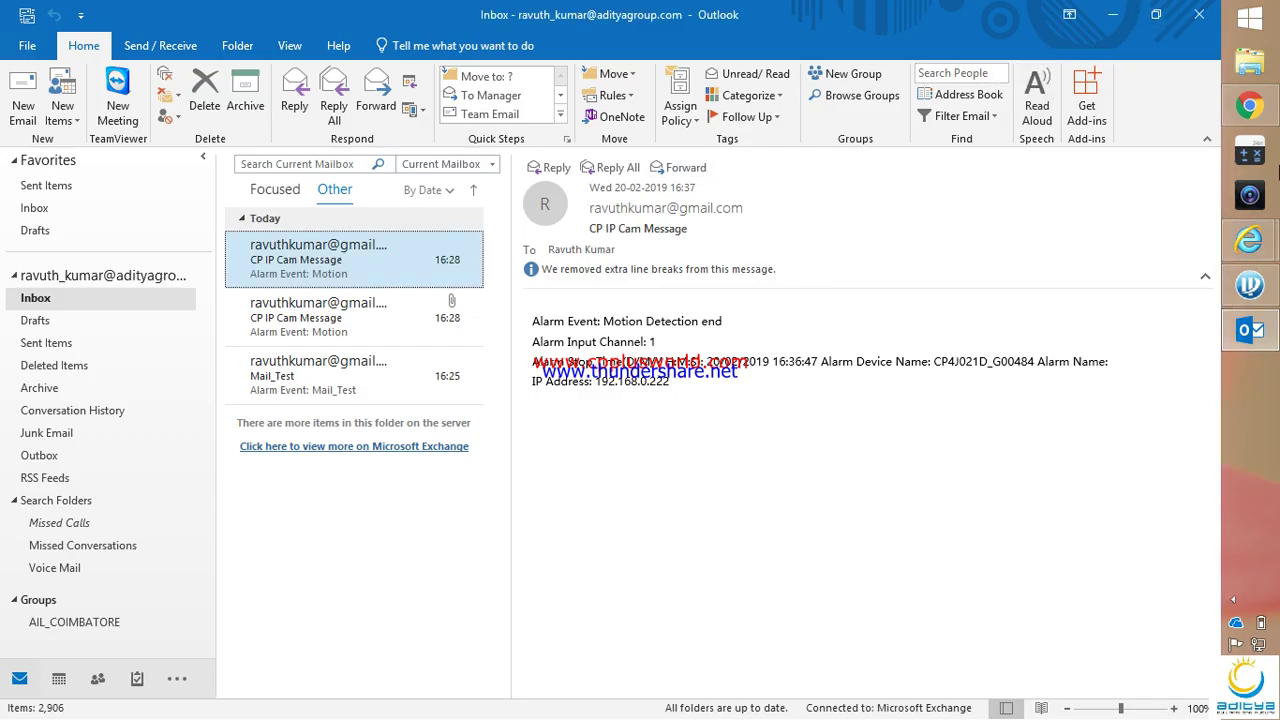
mouse_move(1258, 258)
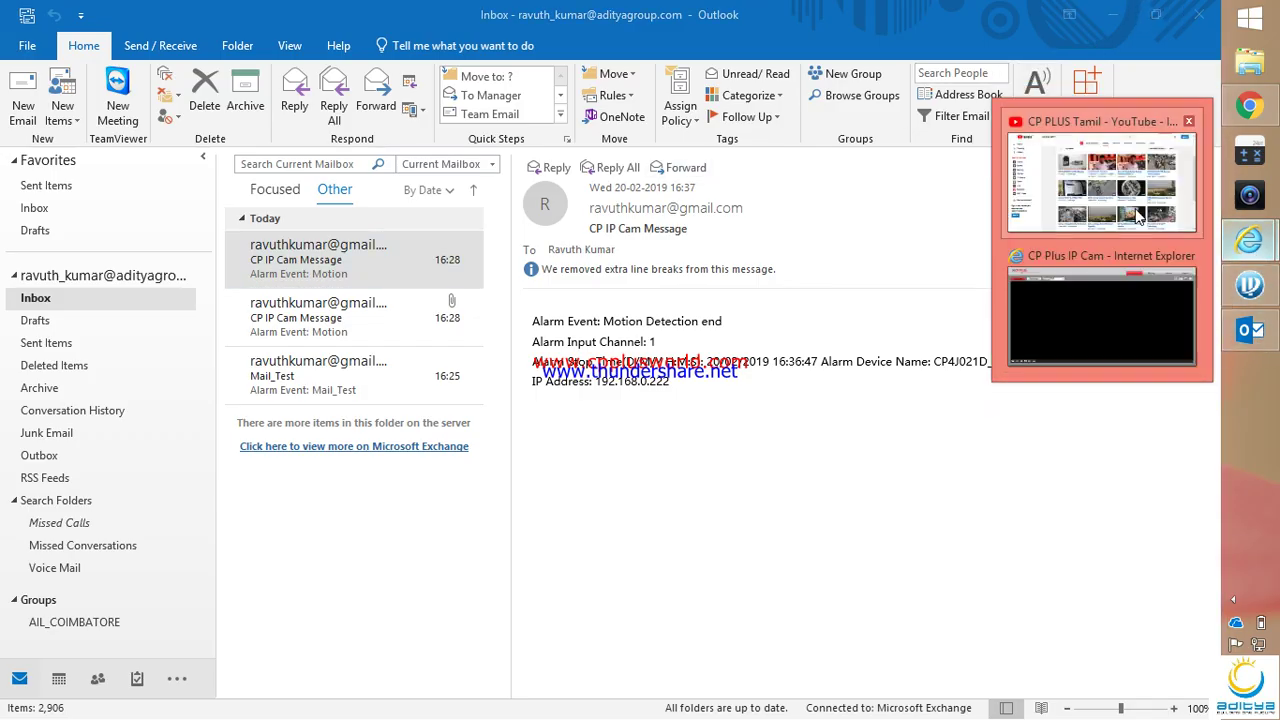
click(1101, 176)
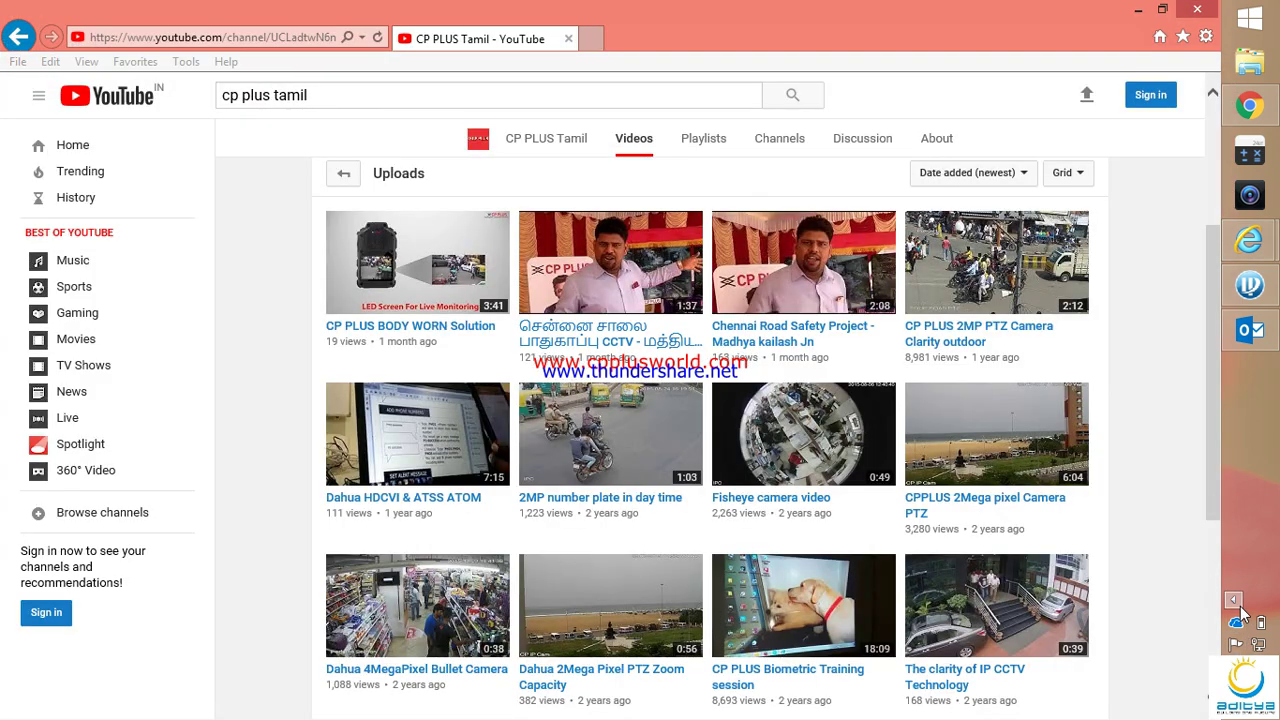
Exit the screen recorder from its system tray icon
click(1233, 598)
right_click(1150, 596)
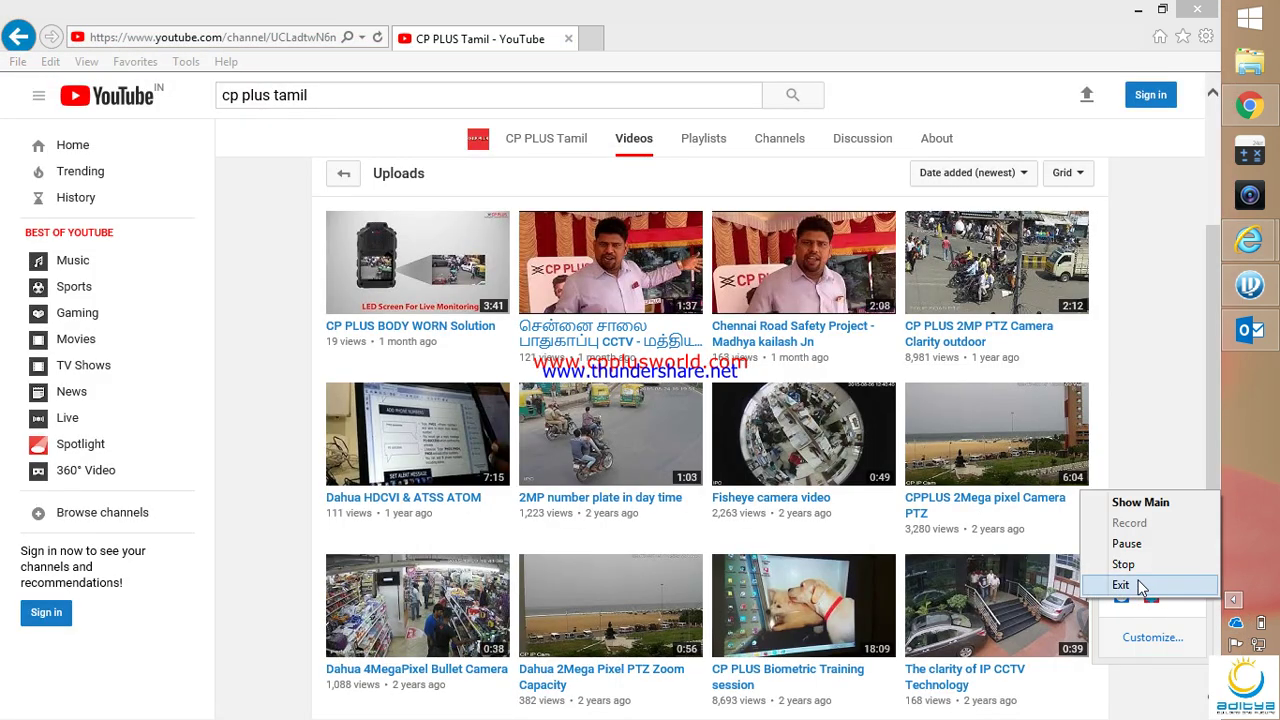
click(1146, 585)
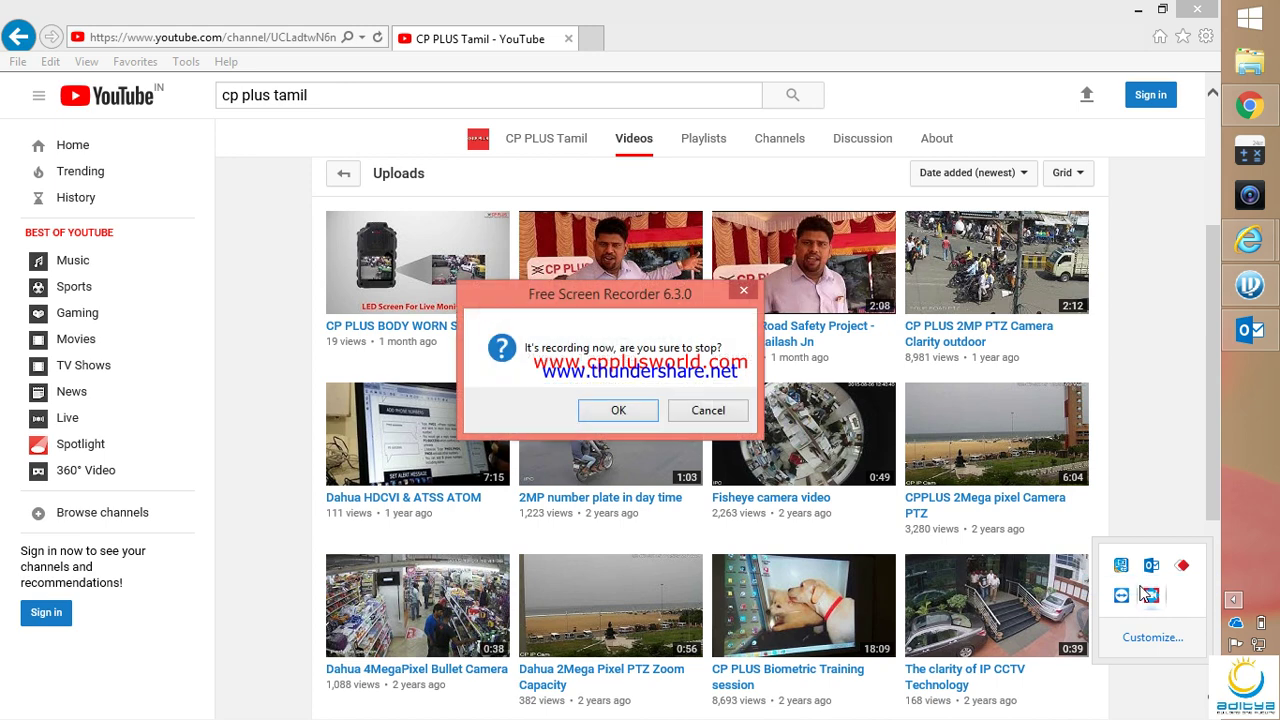